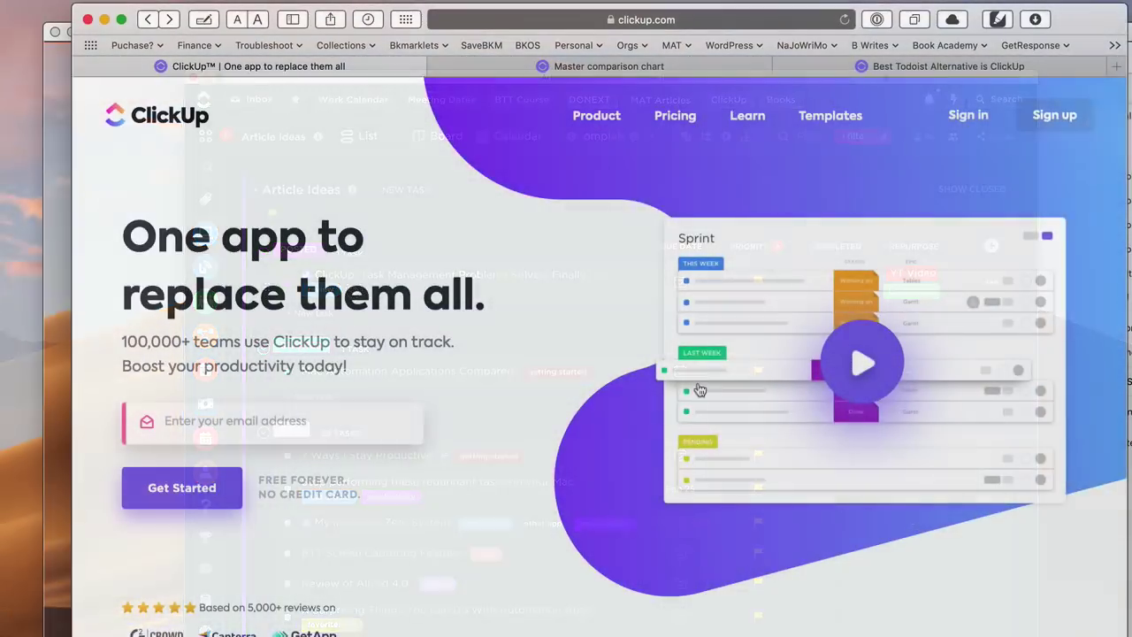
# Step: Look through the ClickUp home page to examine its product overview and advertised features
pyautogui.scroll(-5, 700, 390)
pyautogui.scroll(-8, 700, 390)
pyautogui.scroll(-15, 699, 390)
pyautogui.scroll(-10, 699, 390)
pyautogui.scroll(-14, 699, 390)
pyautogui.scroll(-3, 699, 389)
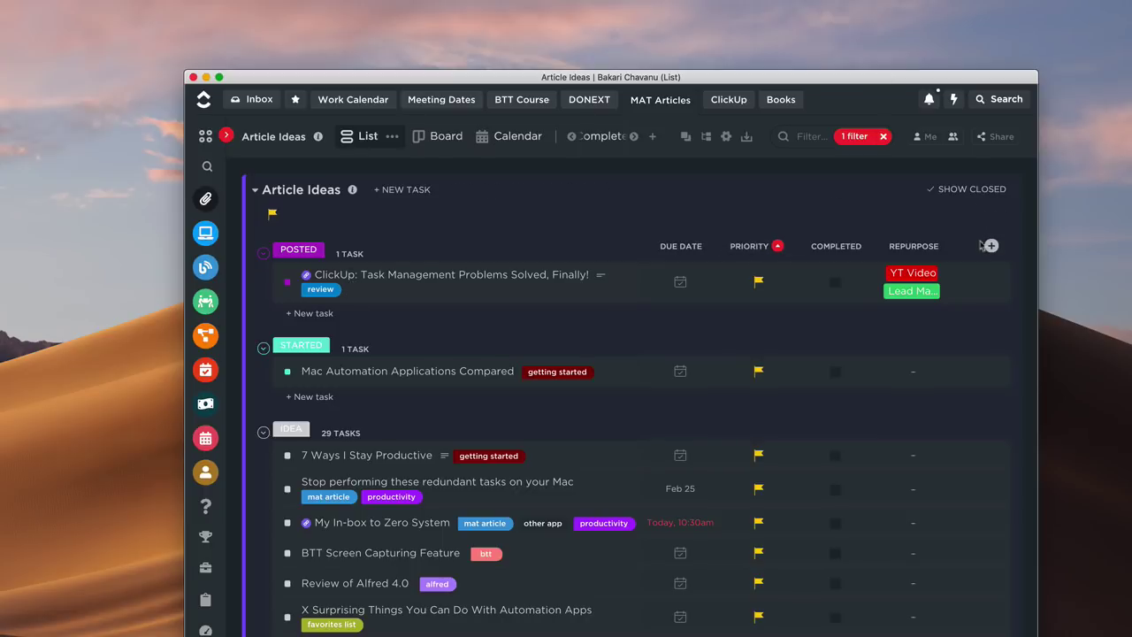
# Step: Examine the Article Ideas list, reviewing its status groups, task tags, due dates and priorities
pyautogui.scroll(-3, 706, 232)
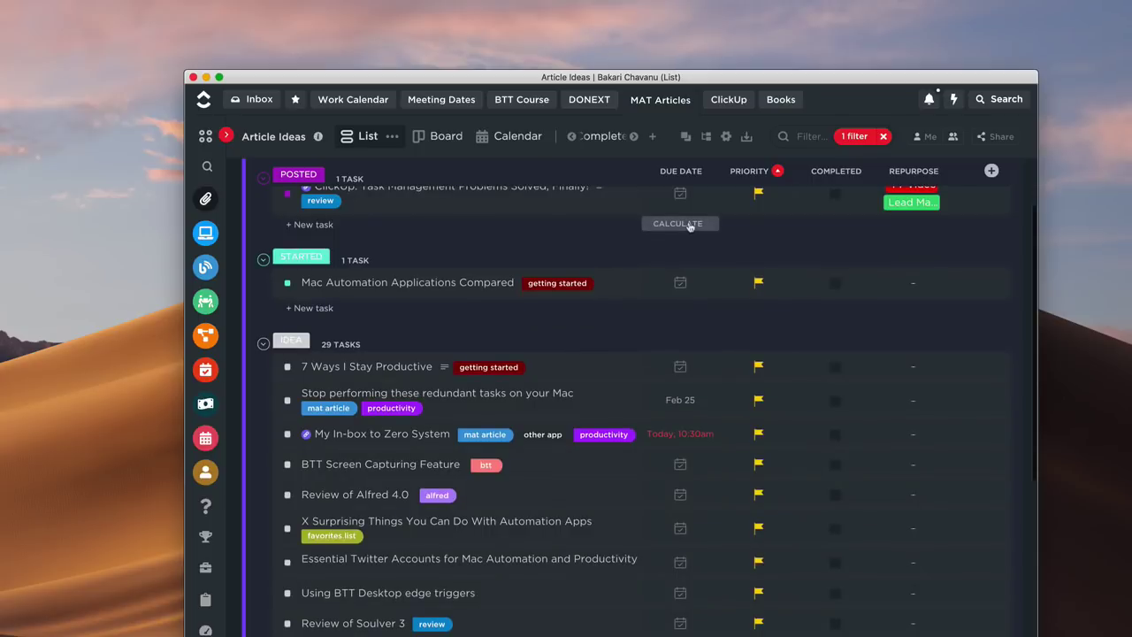
pyautogui.scroll(-10, 632, 256)
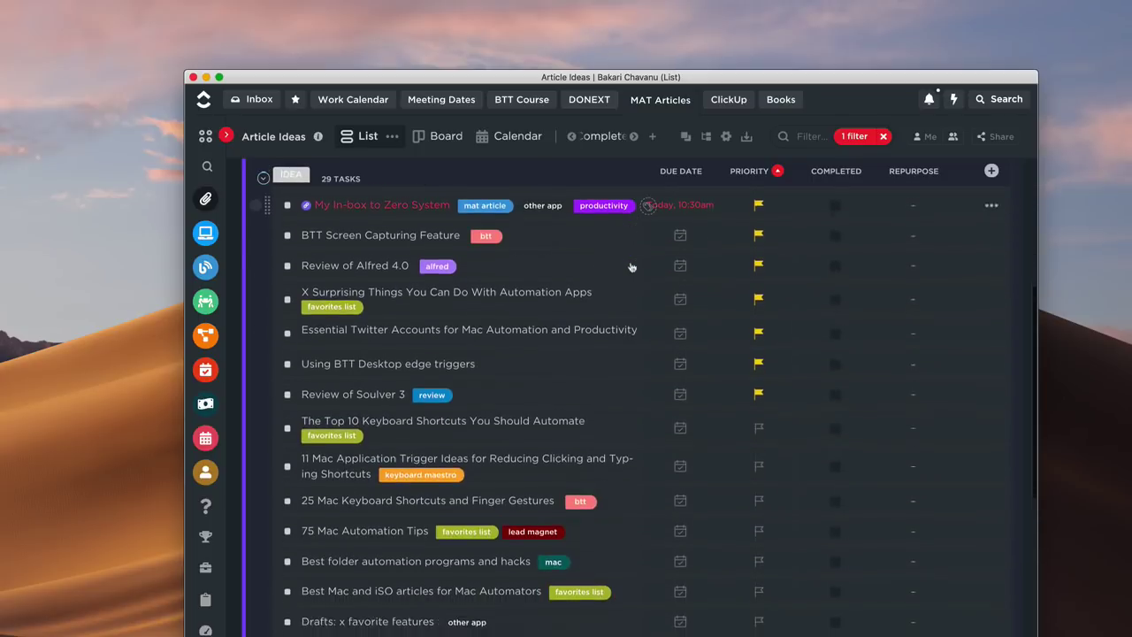
pyautogui.scroll(1, 631, 265)
pyautogui.scroll(-6, 632, 261)
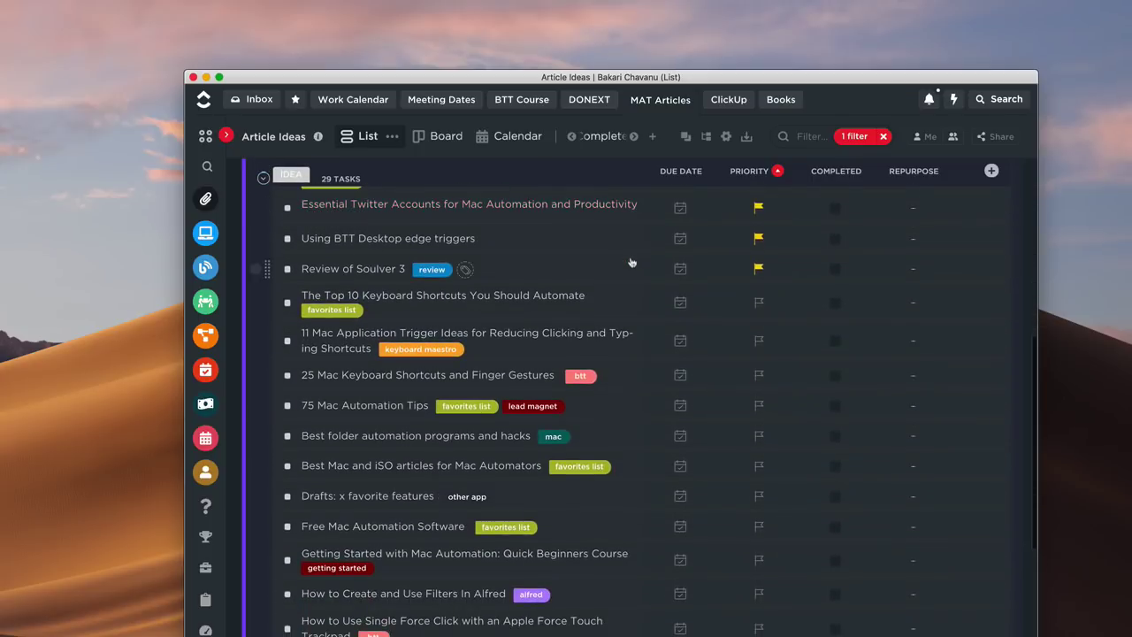
pyautogui.scroll(-4, 632, 257)
pyautogui.scroll(14, 631, 257)
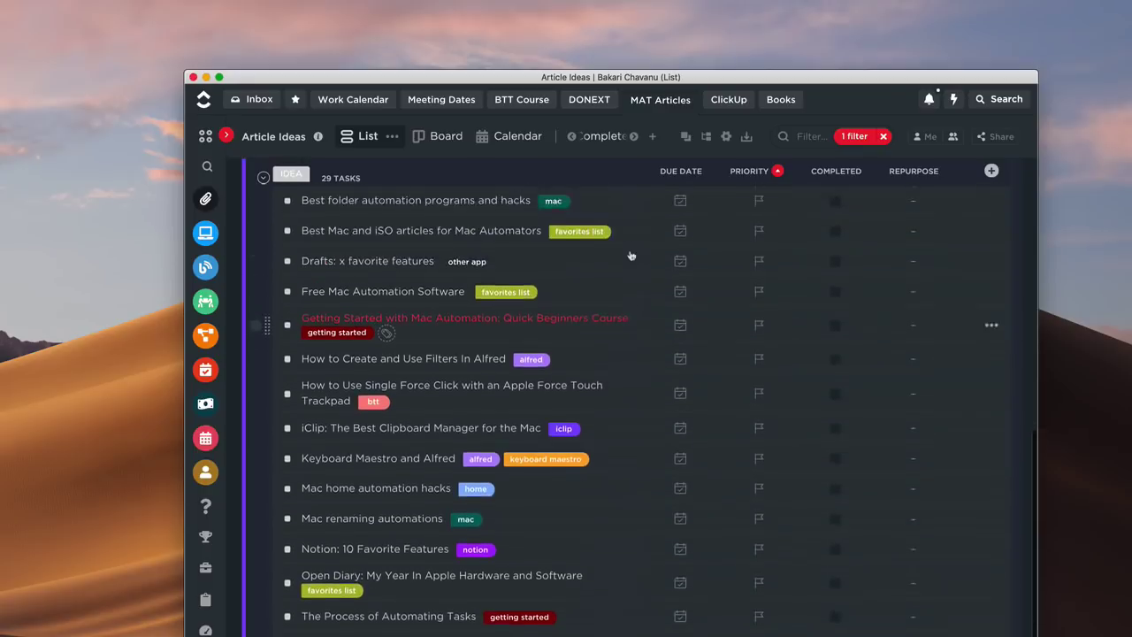
pyautogui.scroll(5, 631, 256)
pyautogui.scroll(-2, 637, 274)
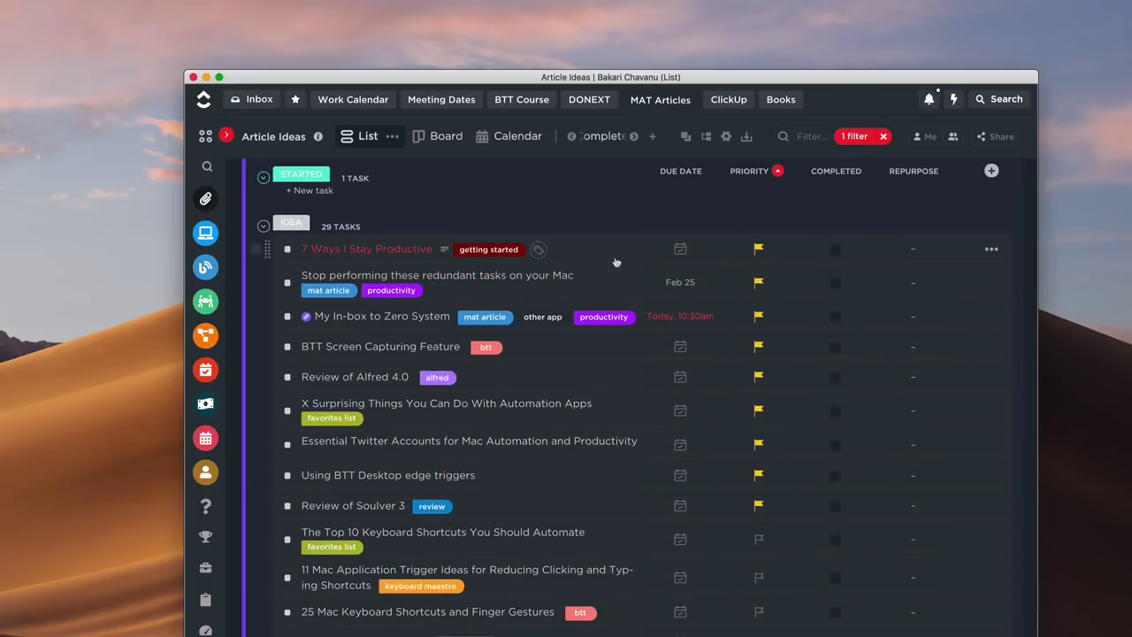
pyautogui.scroll(2, 619, 319)
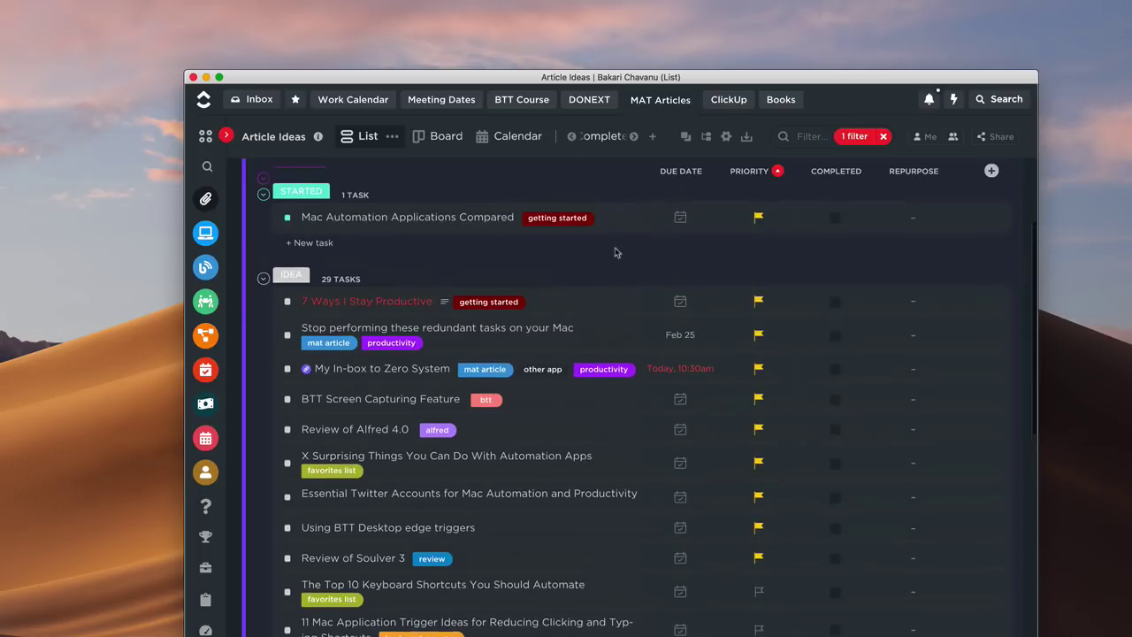
pyautogui.scroll(-1, 653, 320)
pyautogui.scroll(2, 654, 320)
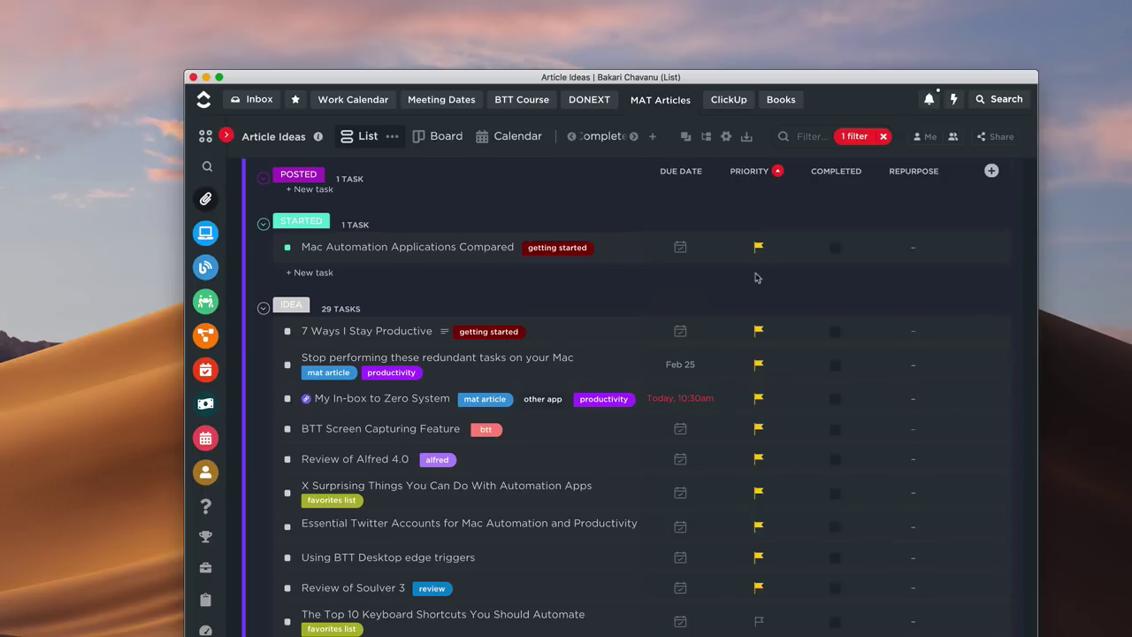
pyautogui.scroll(1, 756, 276)
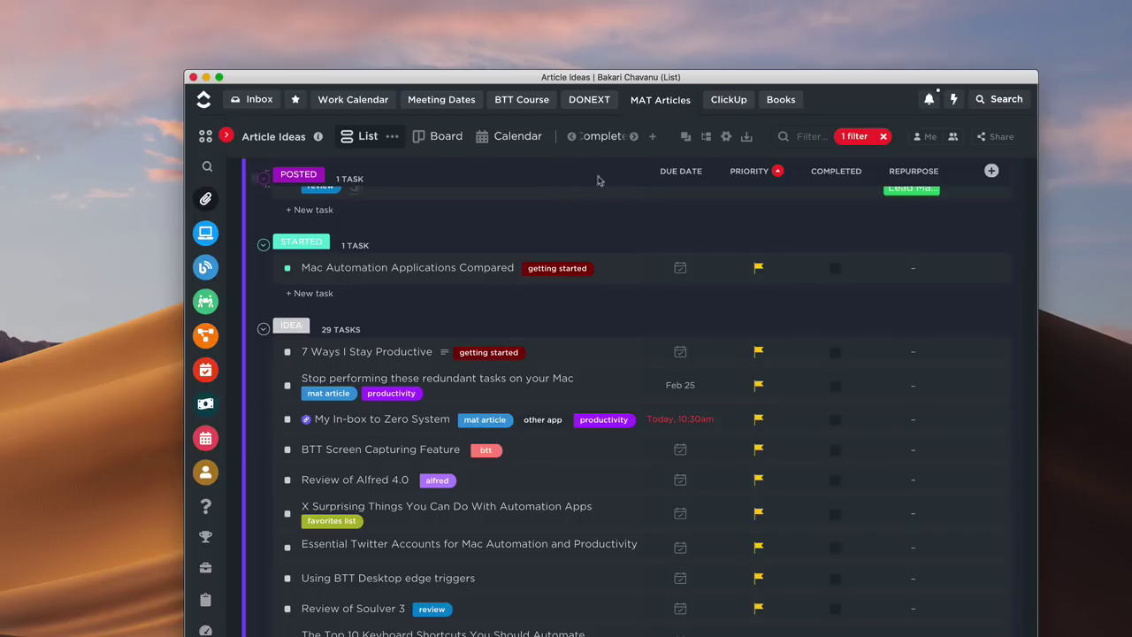
# Step: View Article Ideas as a calendar and as a board, and return to the calendar view
pyautogui.click(521, 137)
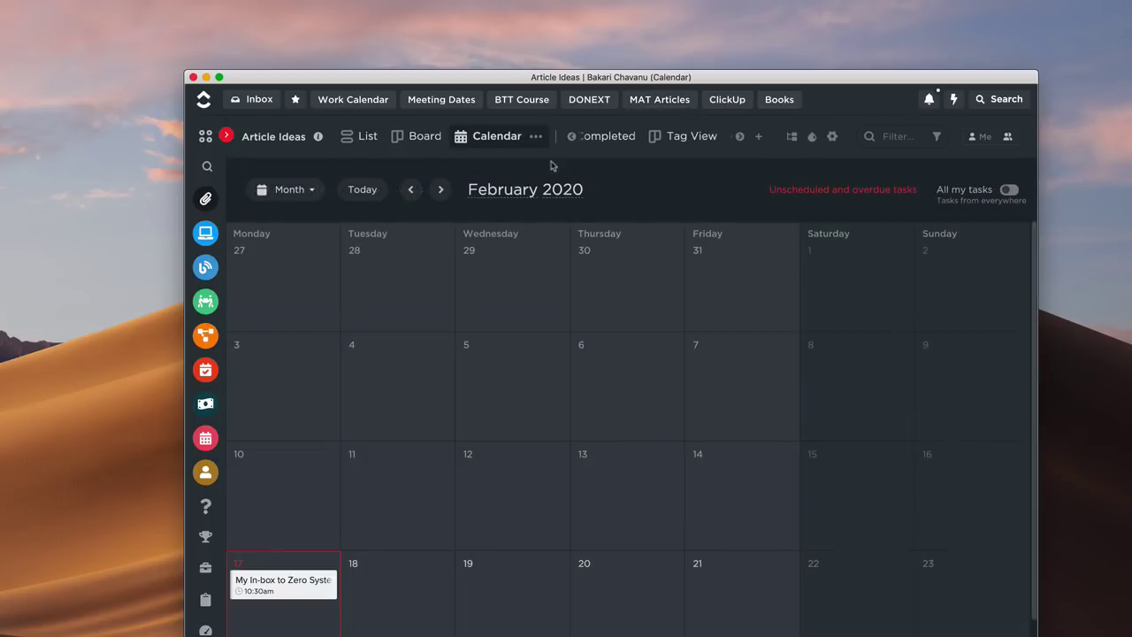
pyautogui.click(416, 141)
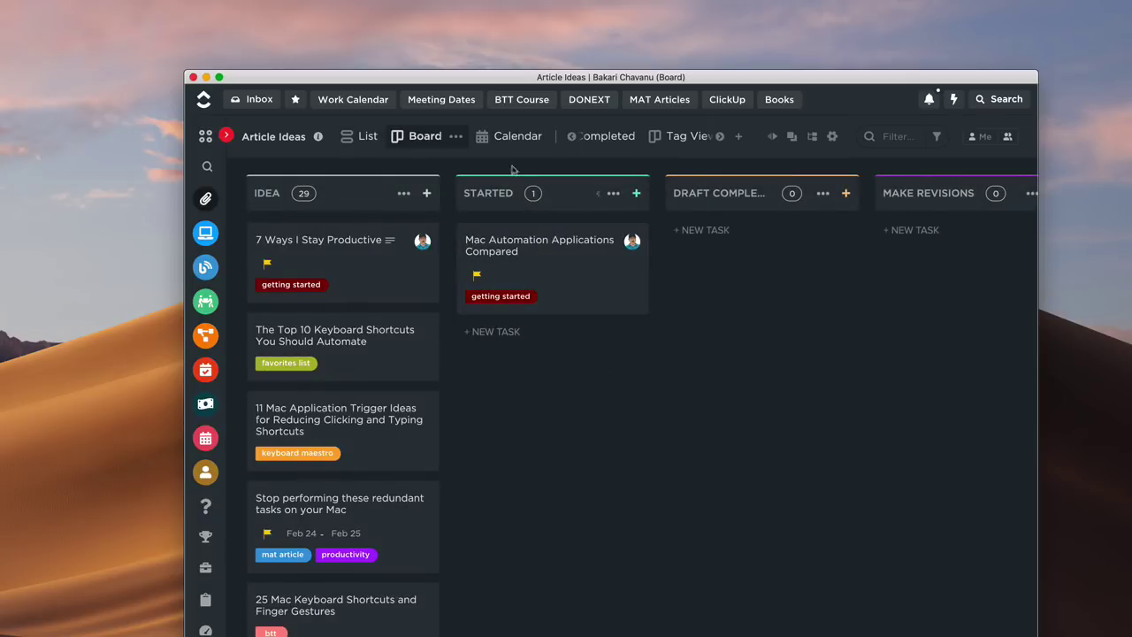
pyautogui.click(515, 139)
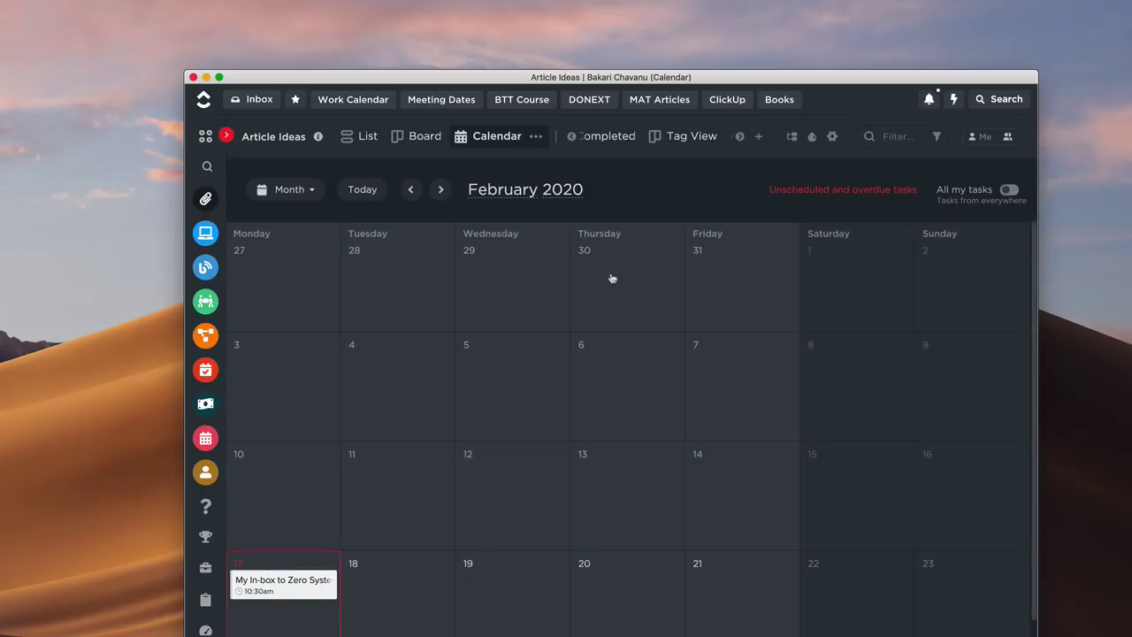
# Step: Reschedule the My In-box to Zero System task to Wednesday, February 19 on the calendar
pyautogui.scroll(-2, 634, 384)
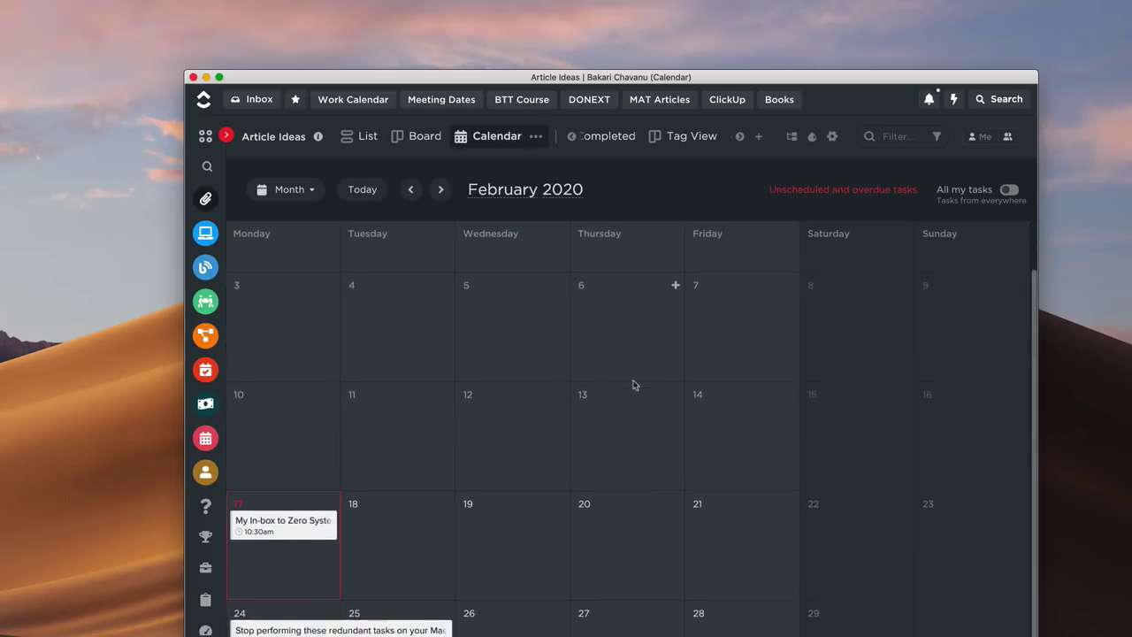
pyautogui.scroll(-2, 610, 266)
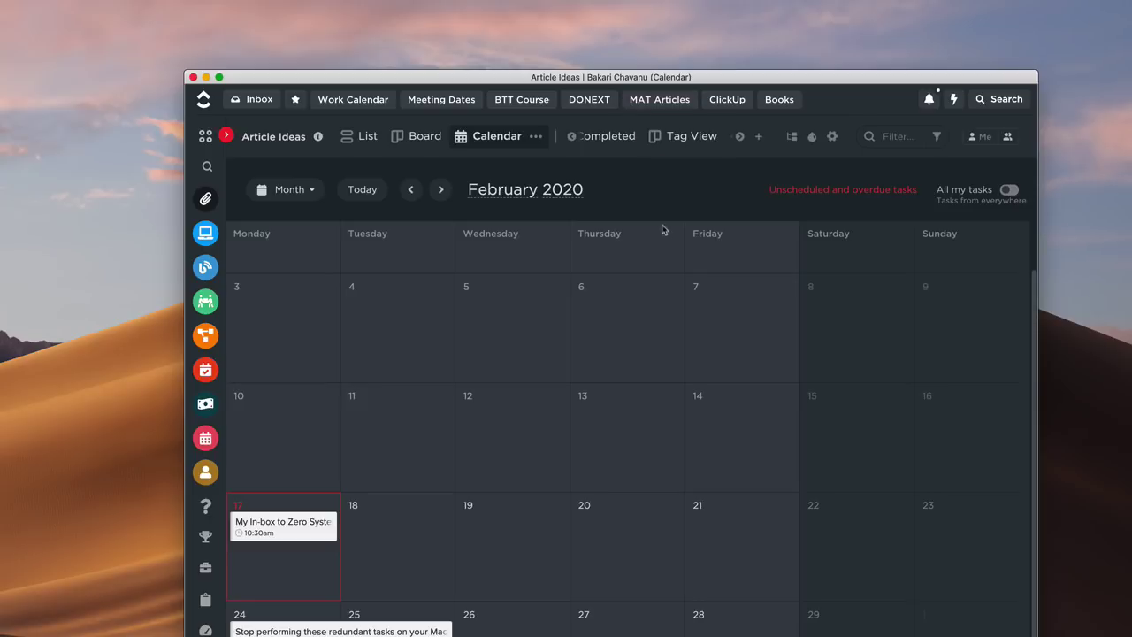
pyautogui.scroll(-2, 619, 336)
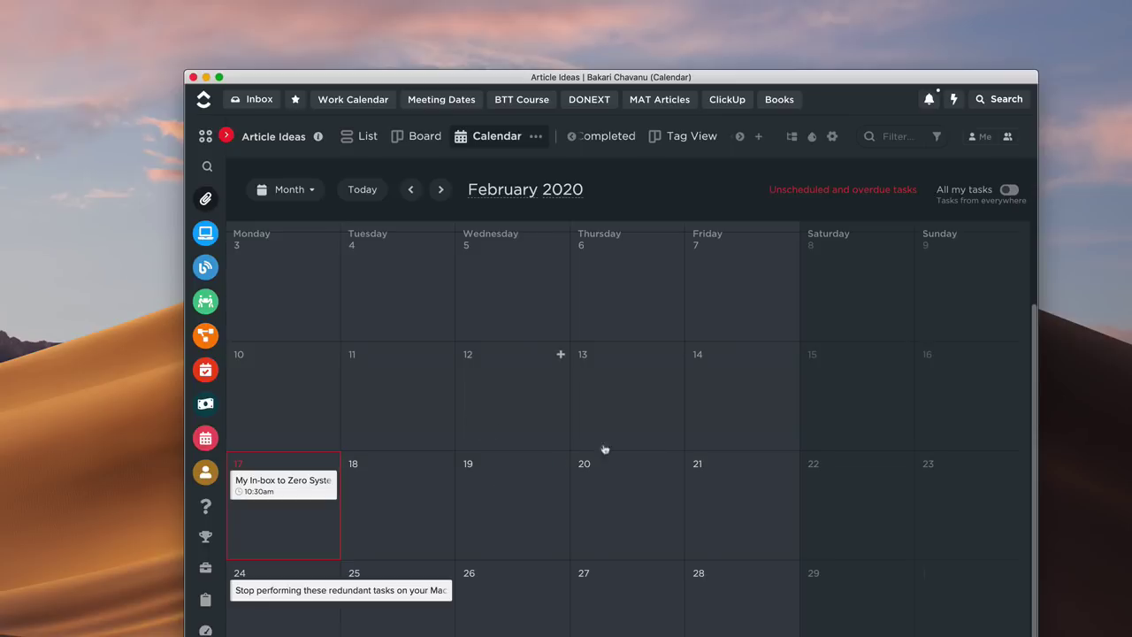
pyautogui.moveTo(285, 497); pyautogui.dragTo(497, 483)
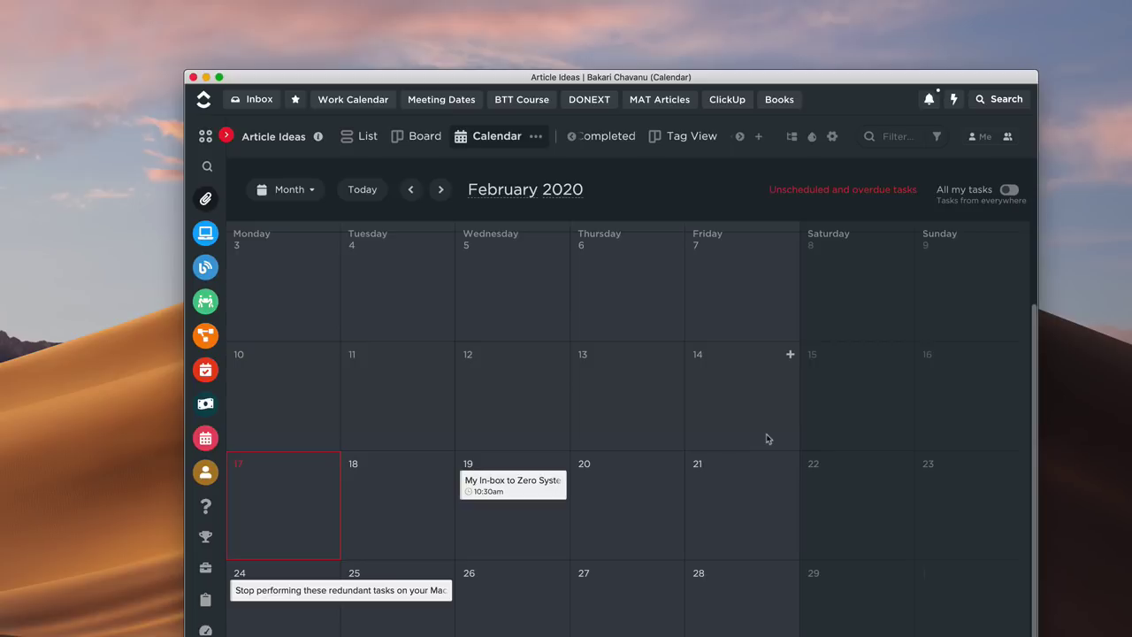
# Step: Check the Article Ideas tasks in the list view, and switch to the board view
pyautogui.click(361, 142)
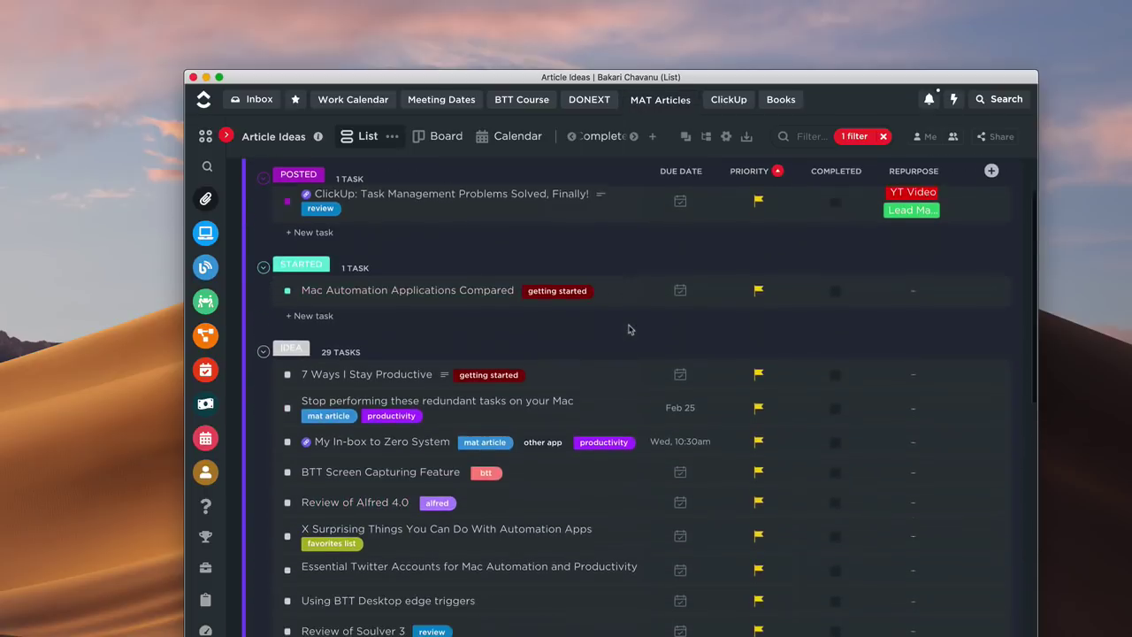
pyautogui.scroll(3, 650, 316)
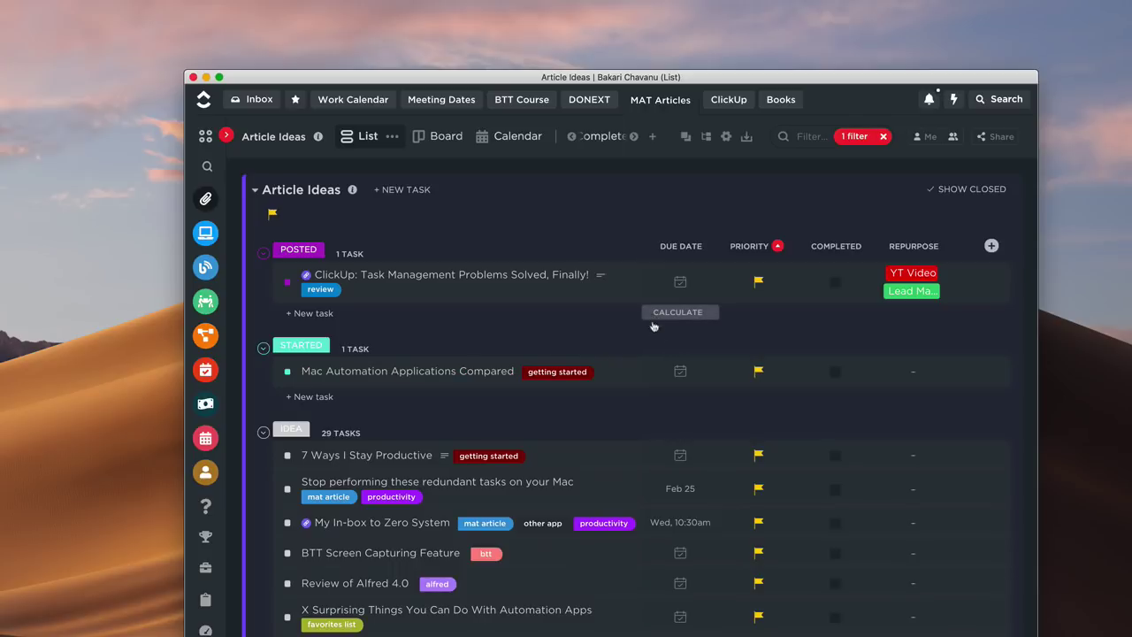
pyautogui.click(446, 136)
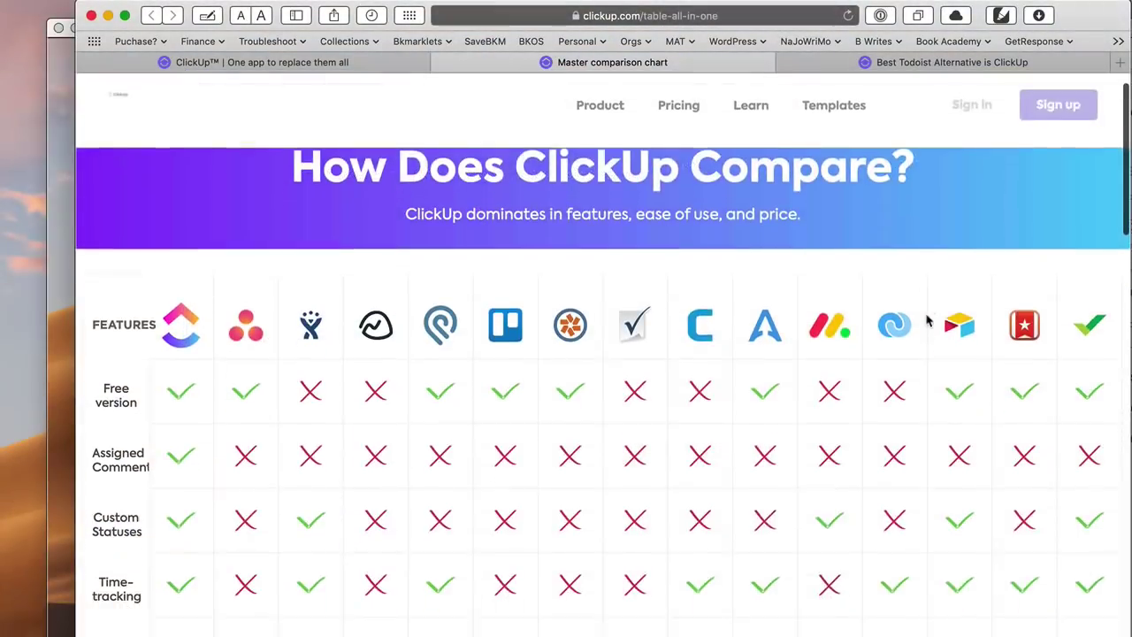
# Step: Review the master comparison chart on clickup.com for feature differences between ClickUp and competing apps
pyautogui.scroll(-3, 927, 321)
pyautogui.scroll(-8, 927, 321)
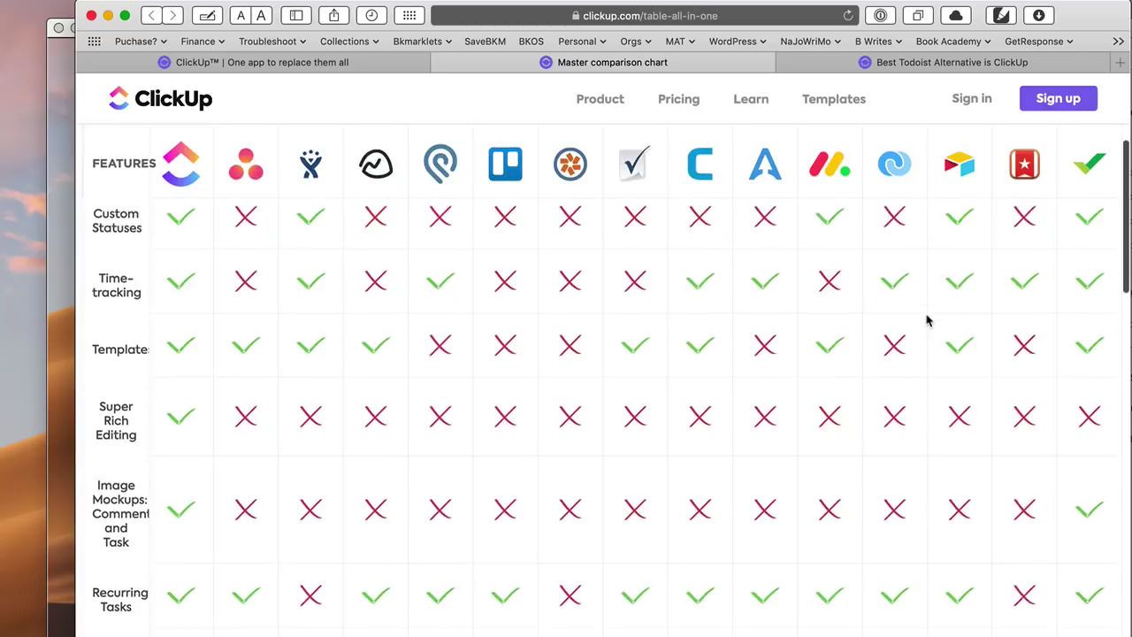
pyautogui.scroll(-8, 927, 321)
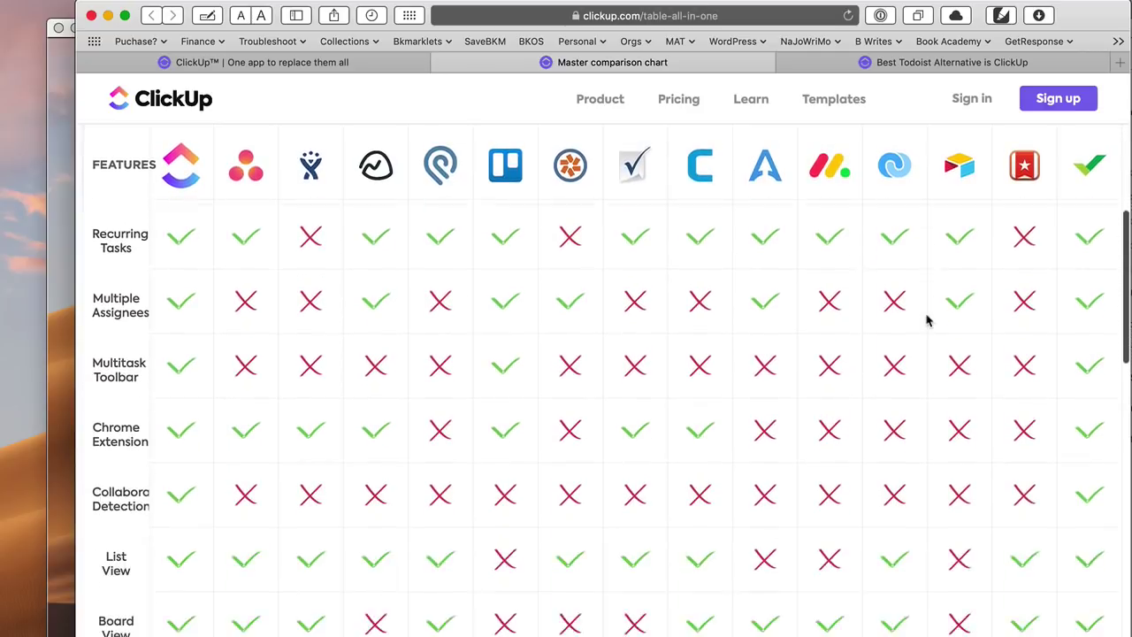
pyautogui.scroll(-5, 927, 321)
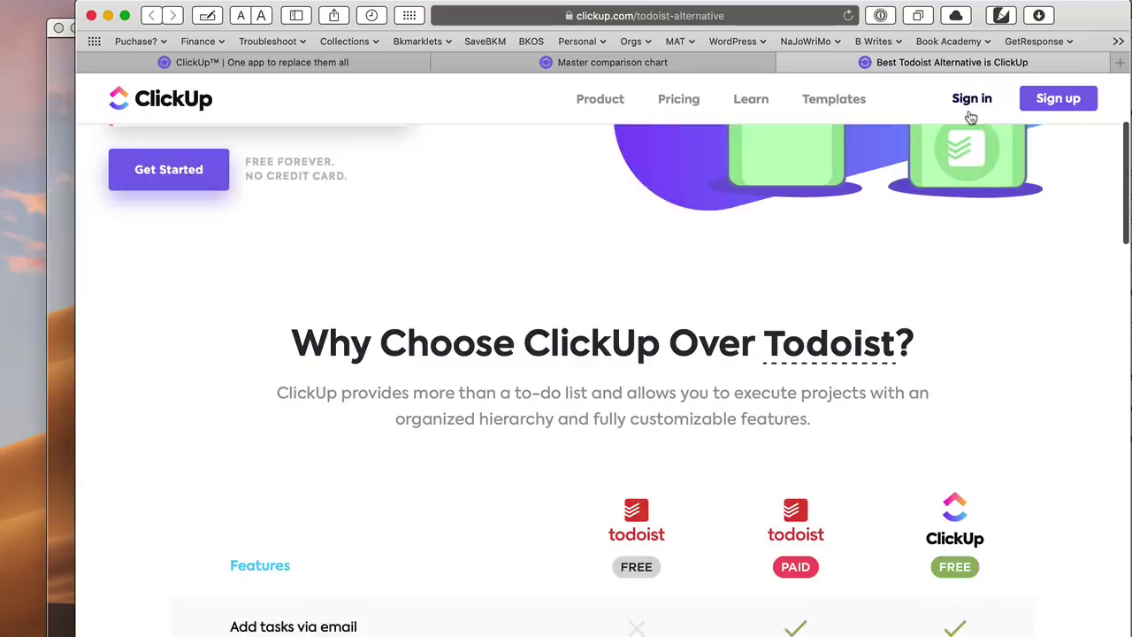
# Step: Review the feature table comparing Todoist's free and paid plans with ClickUp's free plan
pyautogui.scroll(-3, 970, 118)
pyautogui.scroll(-4, 970, 118)
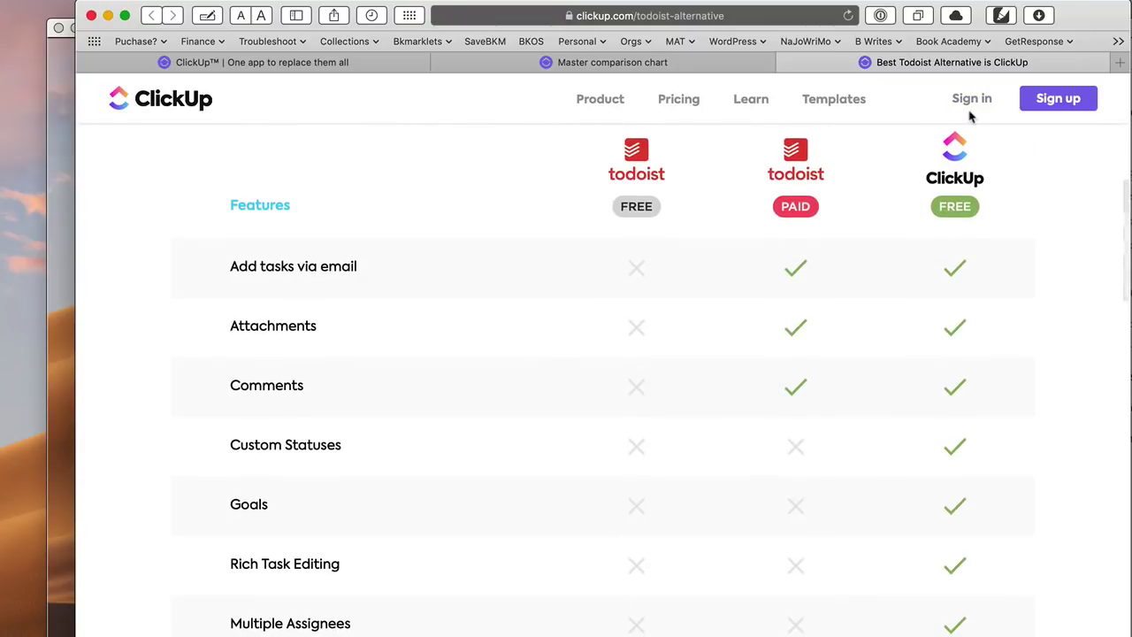
pyautogui.scroll(-2, 970, 118)
pyautogui.scroll(-10, 973, 117)
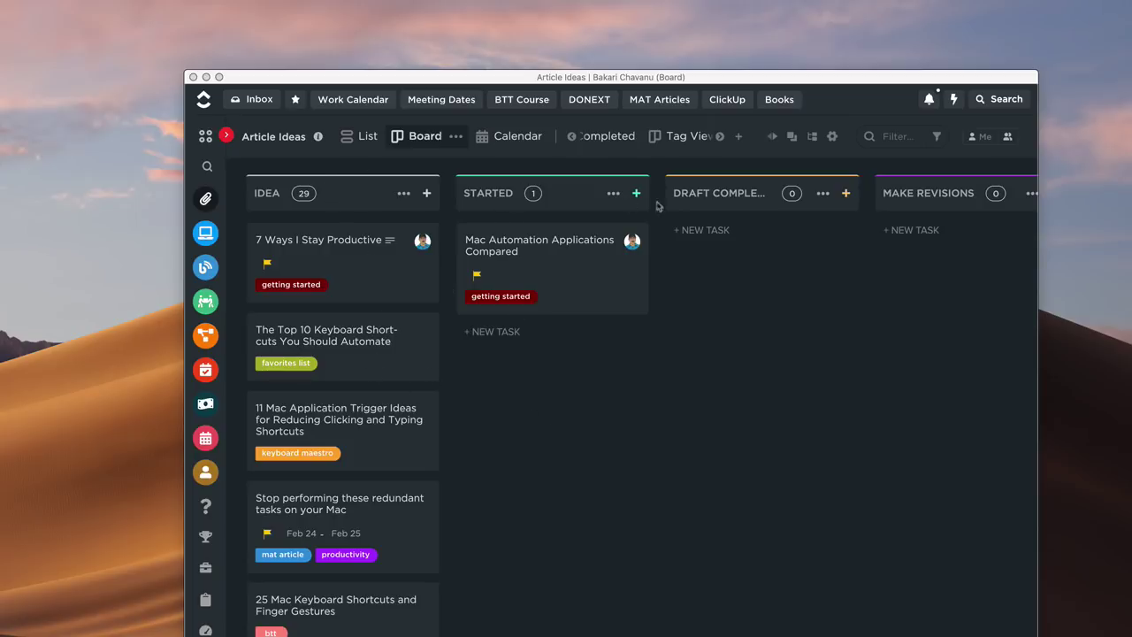
# Step: Examine the workflow status columns on the Article Ideas board, from Started through to Closed
pyautogui.hscroll(4, 754, 235)
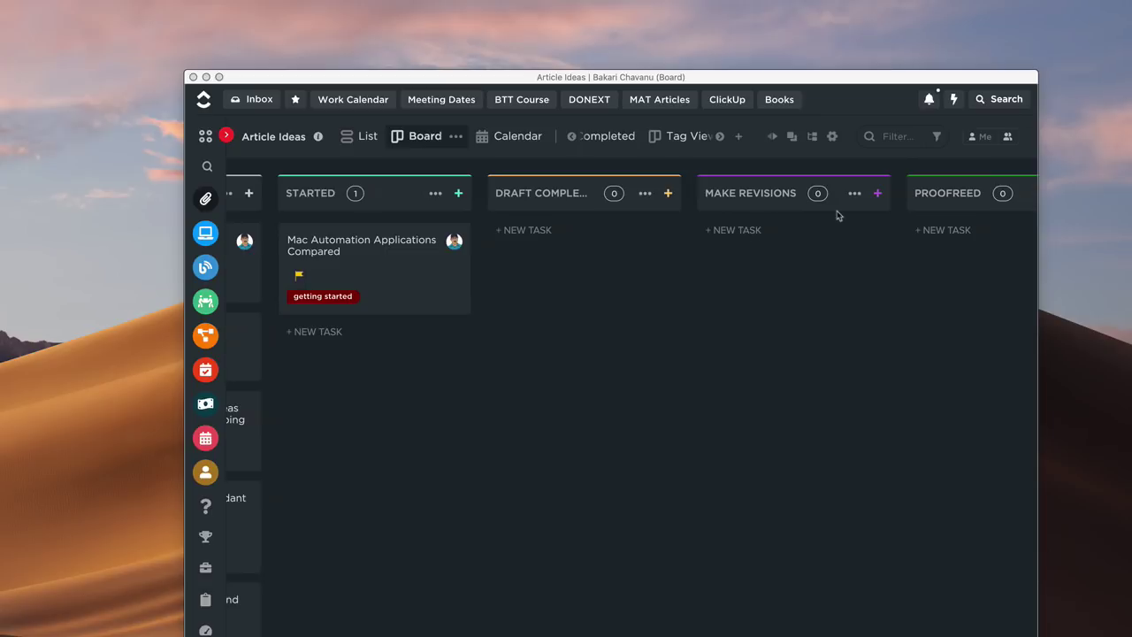
pyautogui.hscroll(6, 836, 220)
pyautogui.hscroll(4, 822, 237)
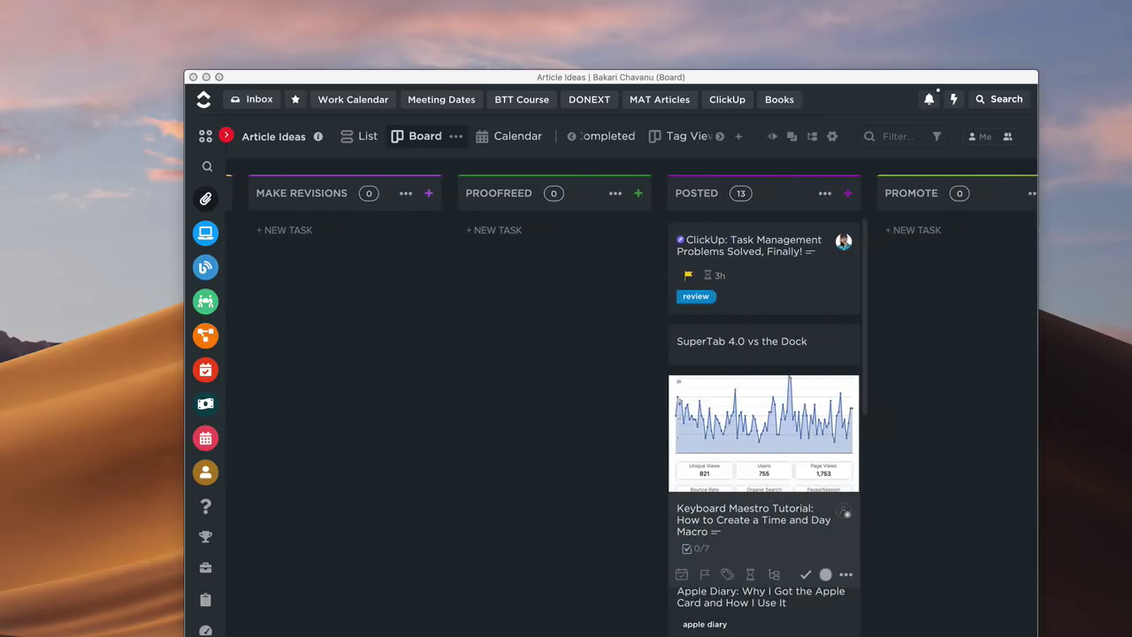
pyautogui.hscroll(4, 897, 245)
pyautogui.hscroll(5, 816, 263)
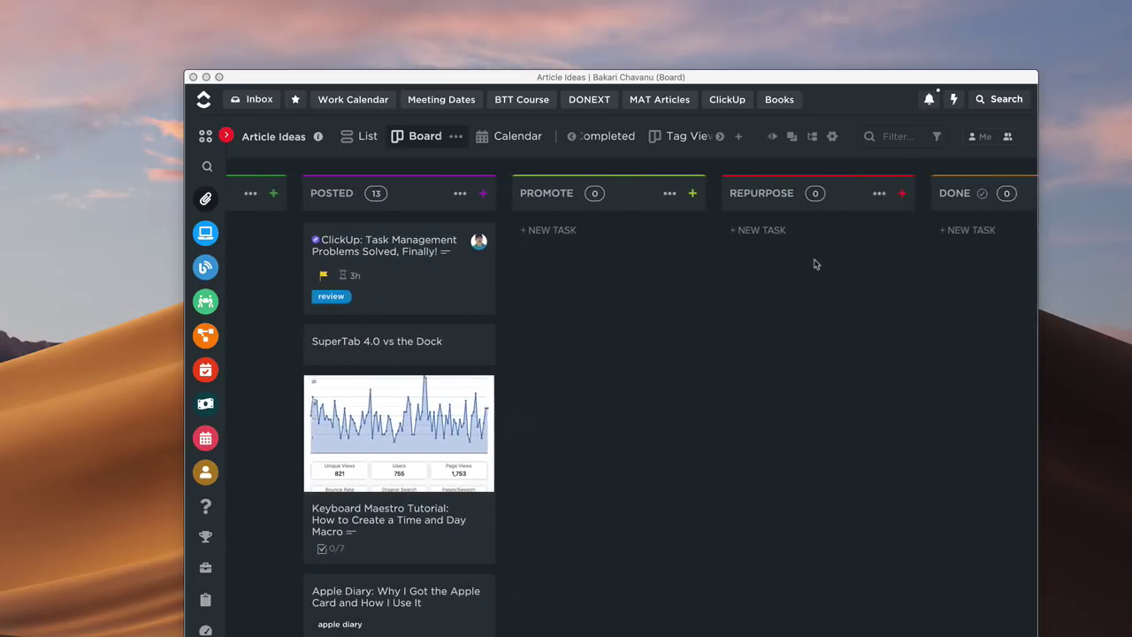
pyautogui.hscroll(4, 808, 273)
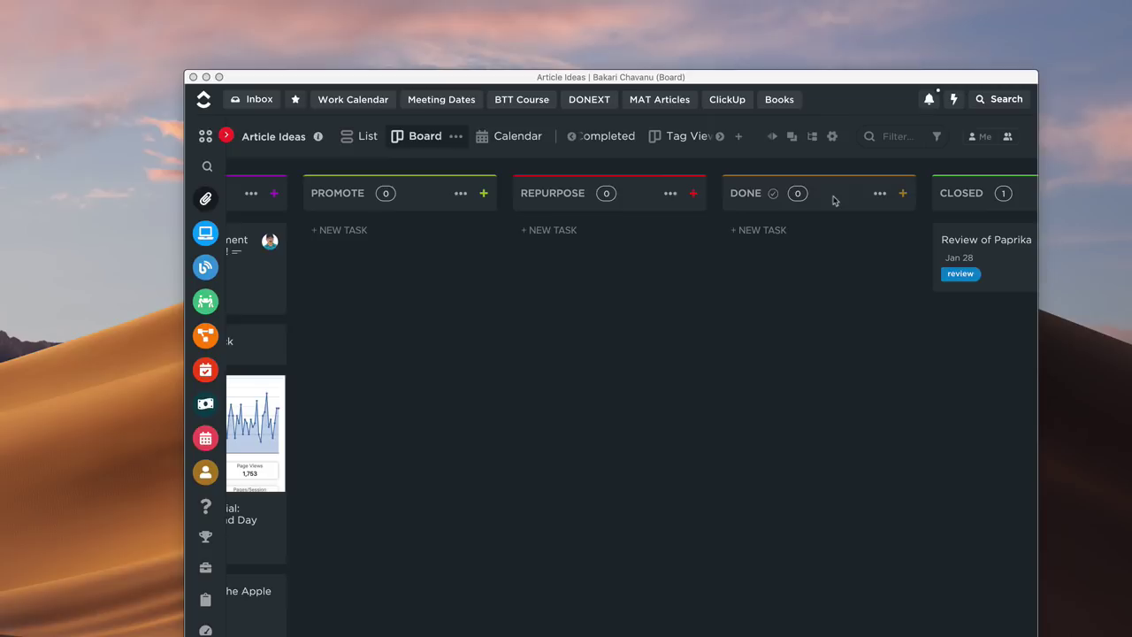
# Step: Open the status editor for Article Ideas, preview the Review Steps template's statuses, and close the editor without applying them
pyautogui.click(878, 197)
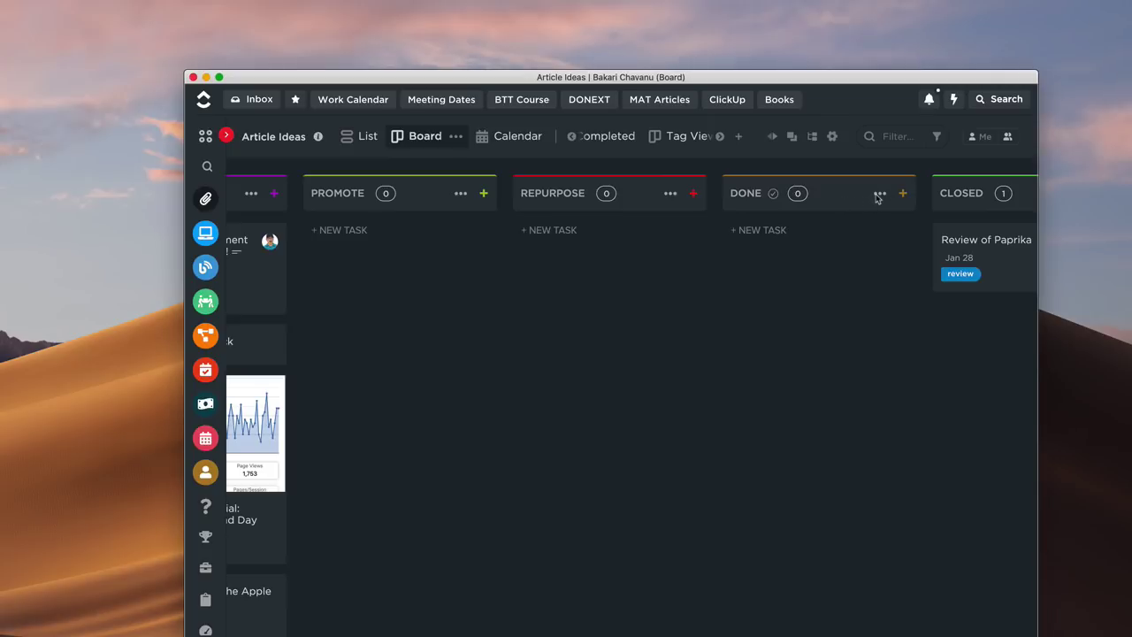
pyautogui.click(879, 194)
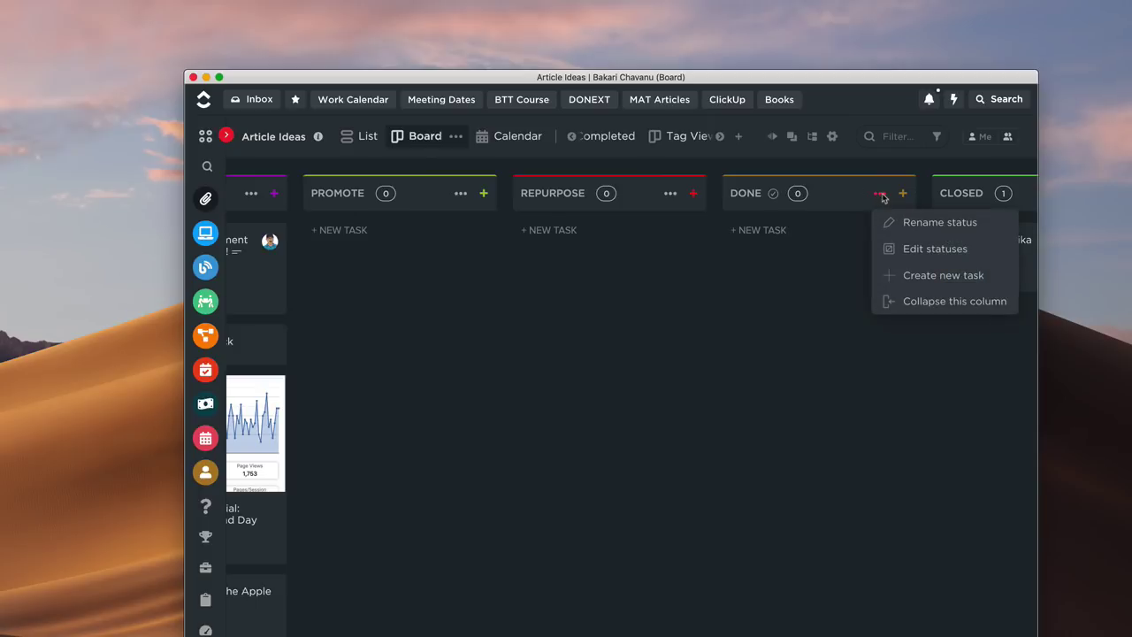
pyautogui.click(896, 253)
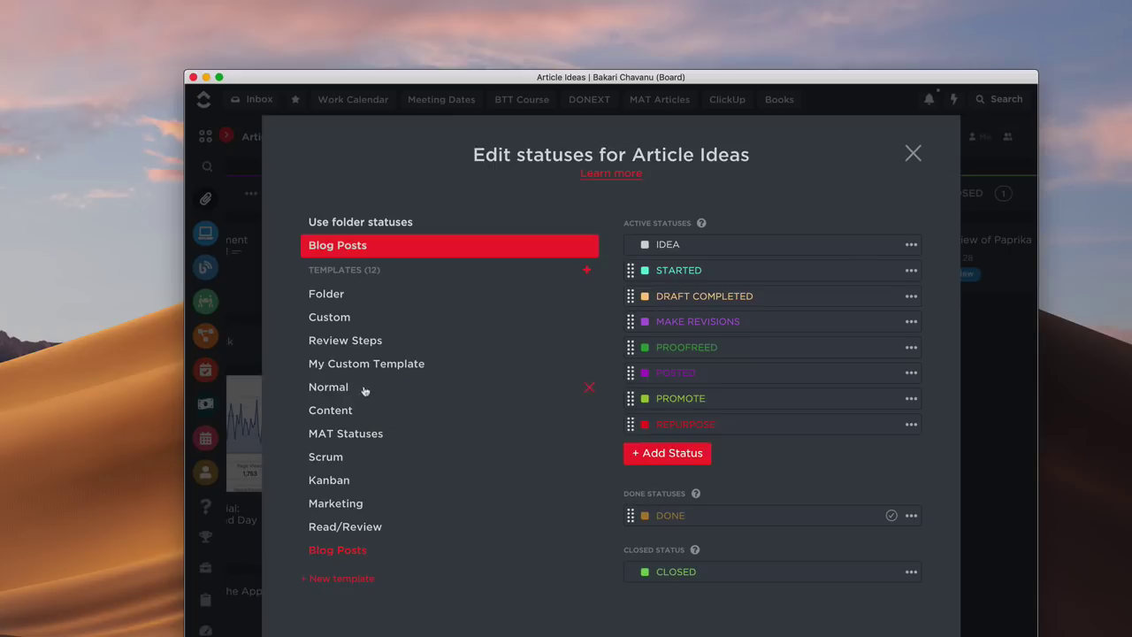
pyautogui.click(365, 348)
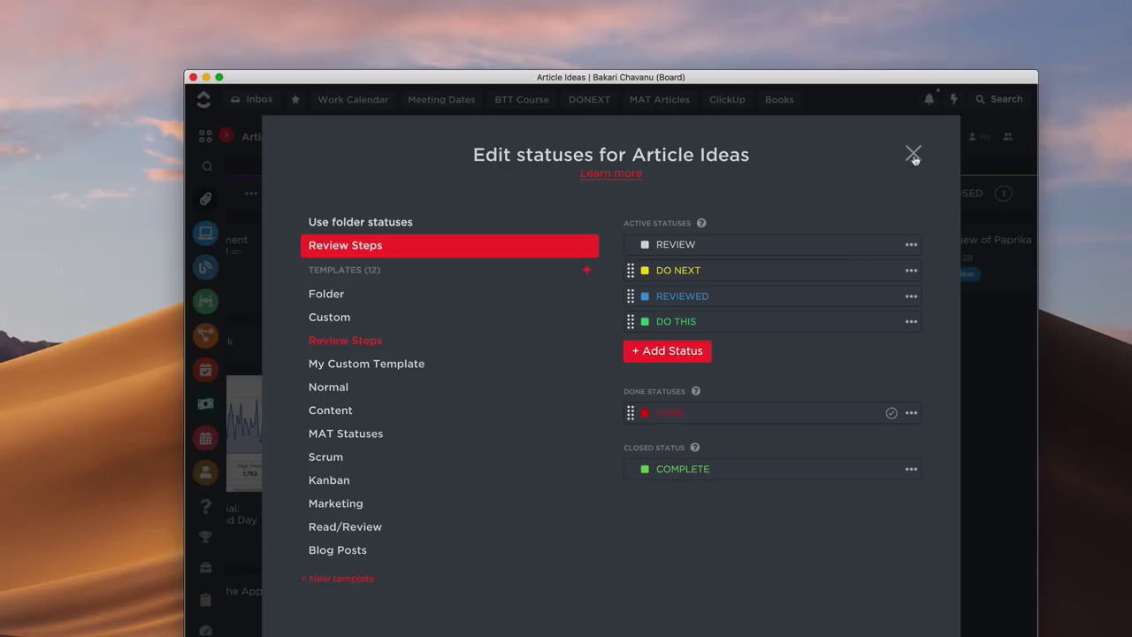
pyautogui.click(707, 633)
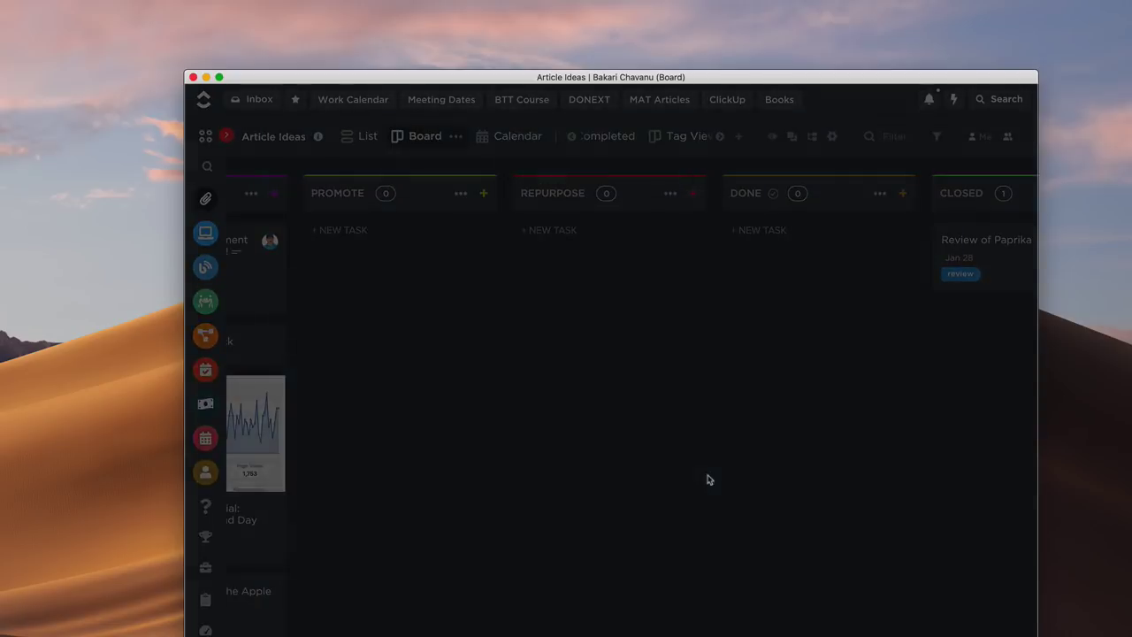
pyautogui.click(865, 108)
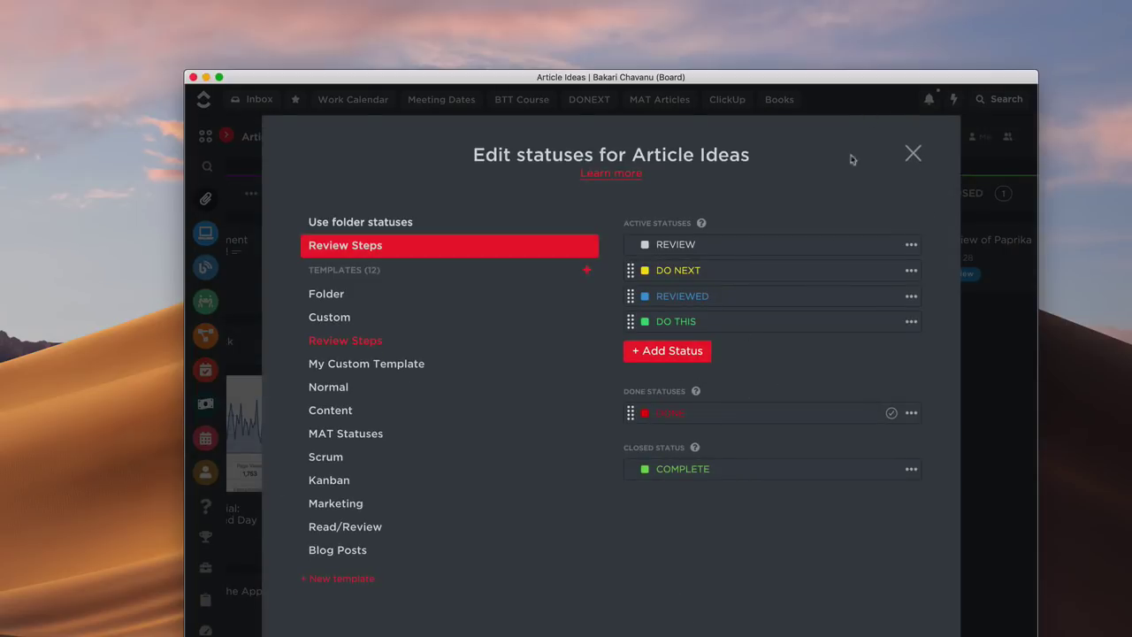
pyautogui.click(914, 155)
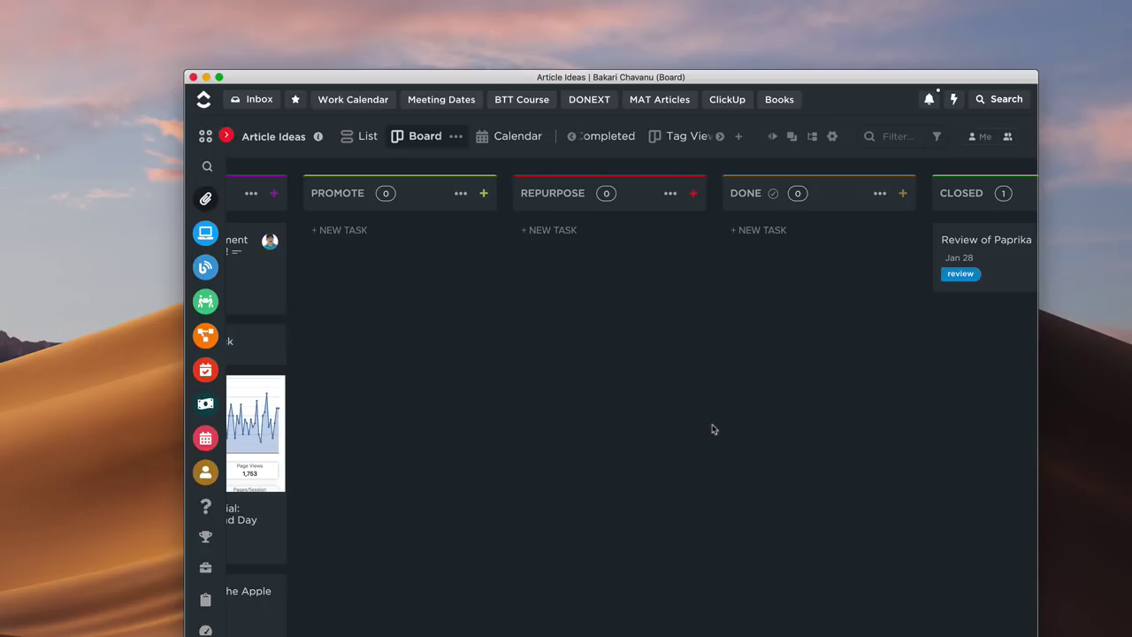
# Step: Switch Article Ideas from the Board view to the List view
pyautogui.hscroll(-2, 714, 428)
pyautogui.hscroll(-10, 715, 429)
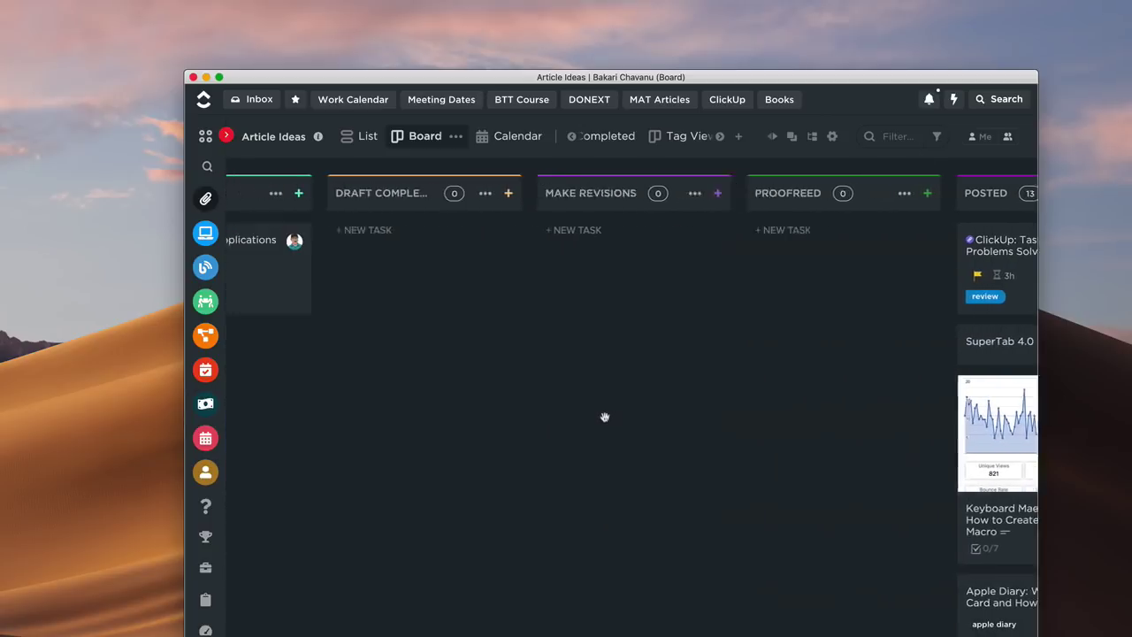
pyautogui.click(370, 146)
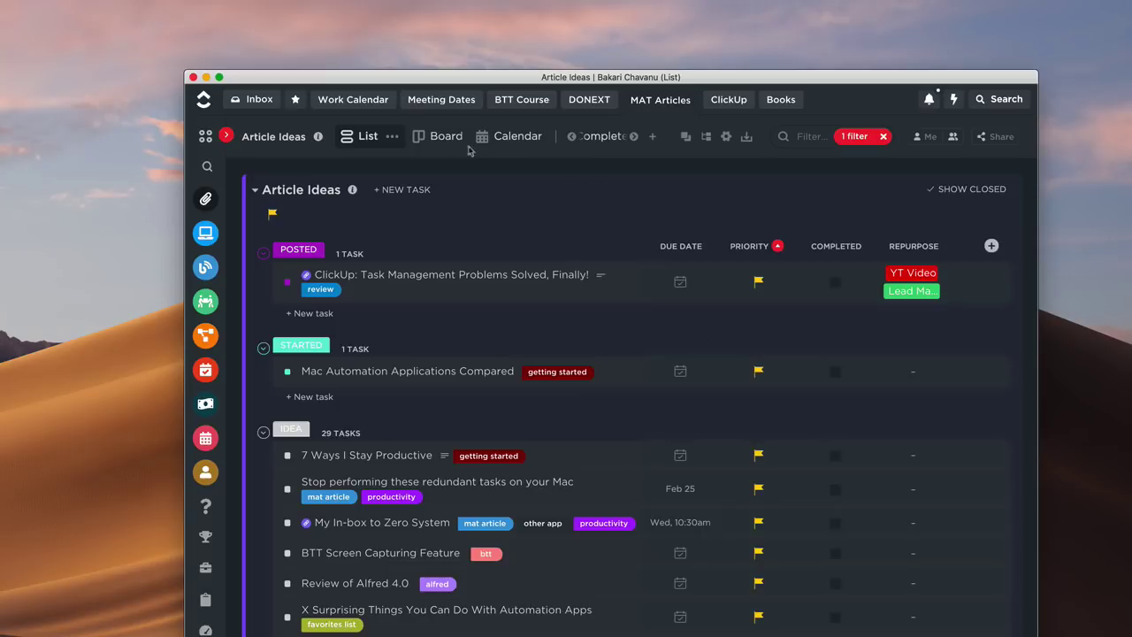
# Step: Browse the hidden columns and custom field types offered for the Article Ideas list, and close the selection without adding any
pyautogui.click(992, 248)
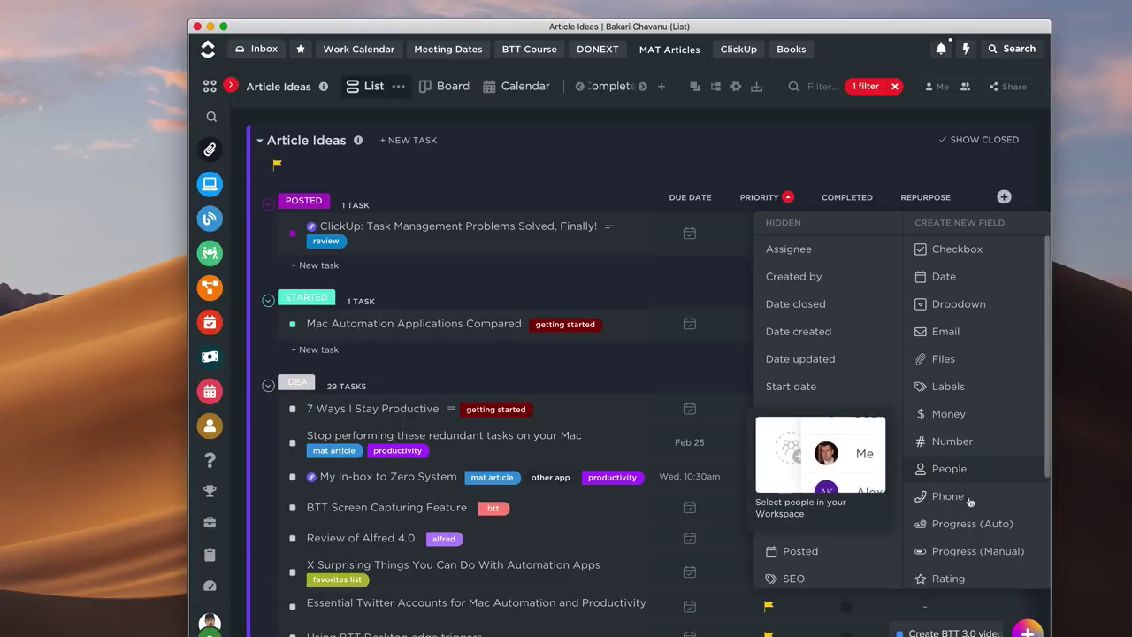
pyautogui.scroll(-1, 986, 389)
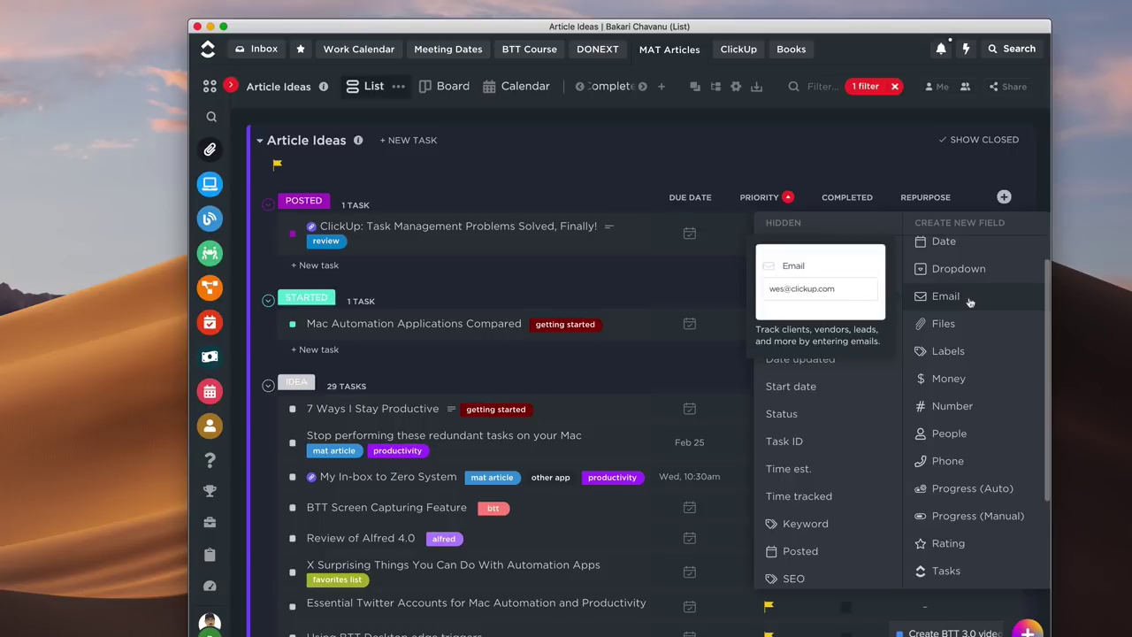
pyautogui.scroll(-3, 977, 412)
pyautogui.scroll(4, 982, 425)
pyautogui.scroll(-1, 980, 345)
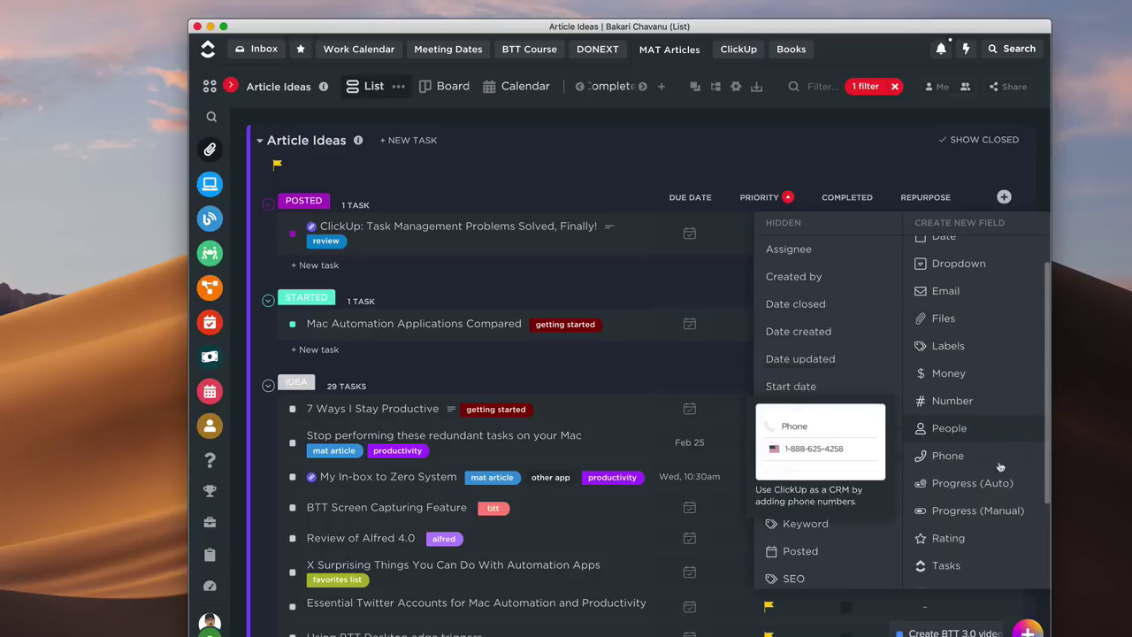
pyautogui.scroll(-1, 994, 380)
pyautogui.scroll(3, 998, 345)
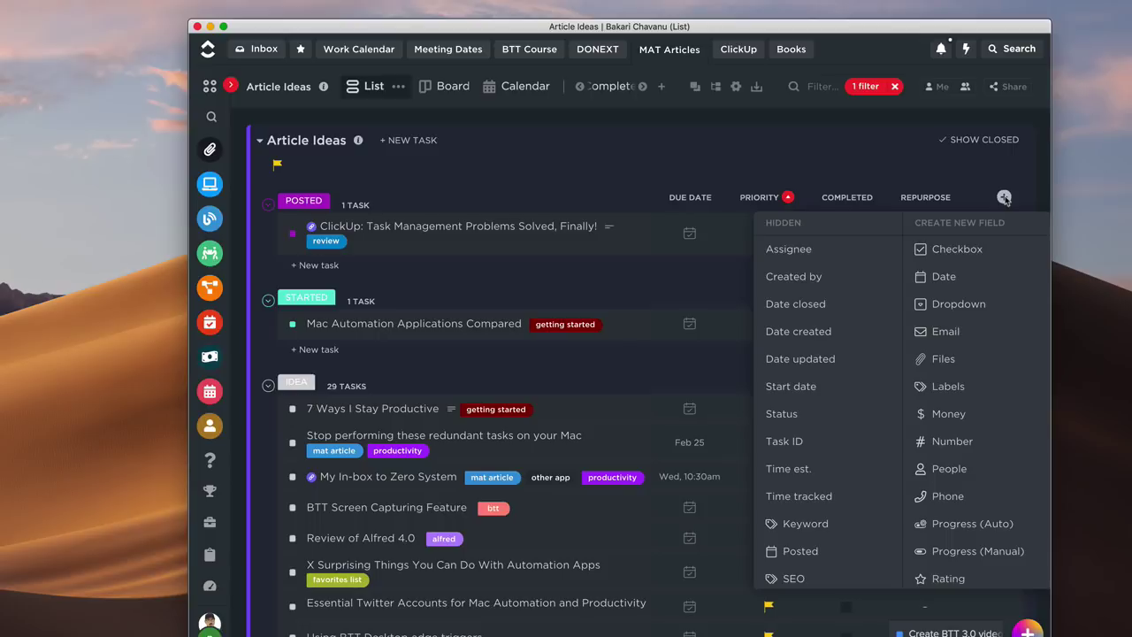
pyautogui.click(1004, 198)
# Step: Open the active filter on Article Ideas, browse the criteria available for an additional filter, and close the filter settings
pyautogui.click(819, 135)
pyautogui.click(854, 137)
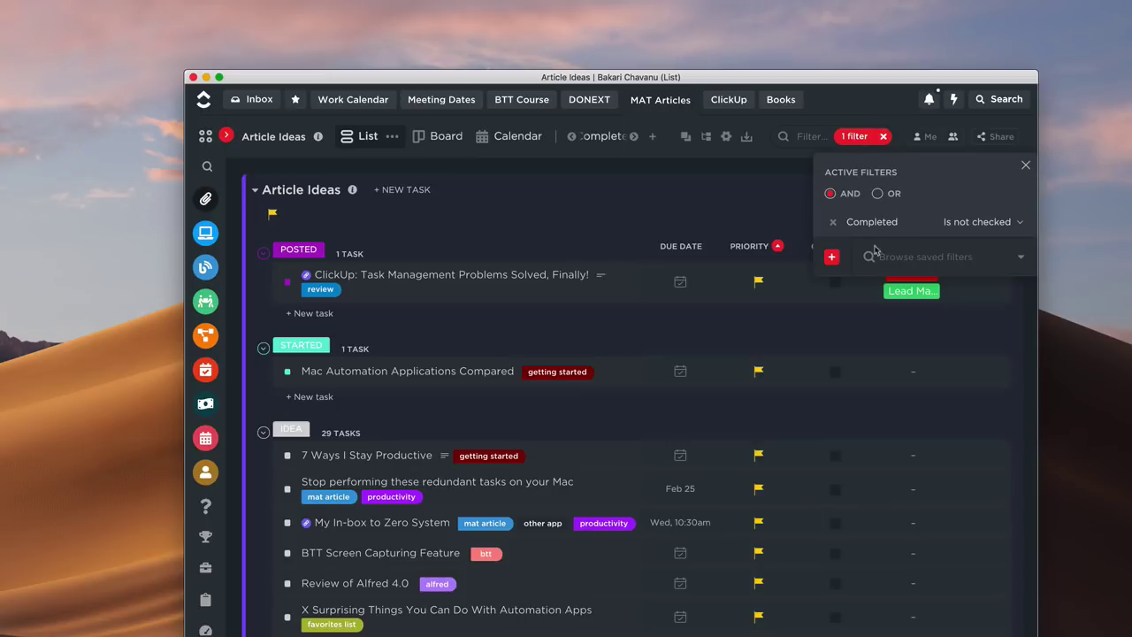
pyautogui.click(831, 257)
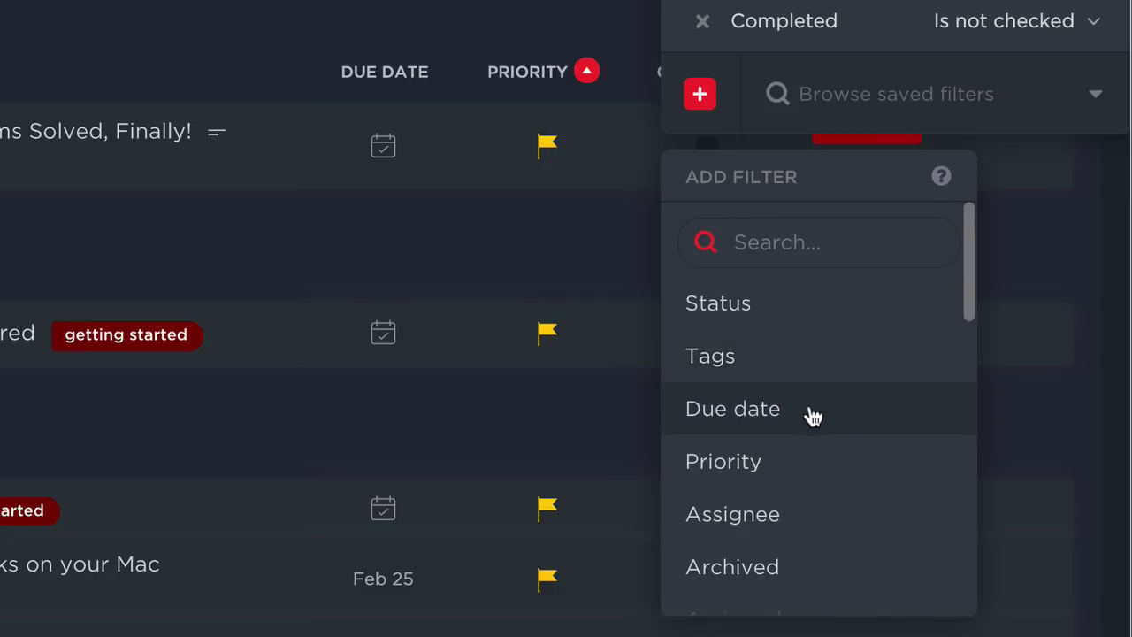
pyautogui.scroll(-2, 832, 415)
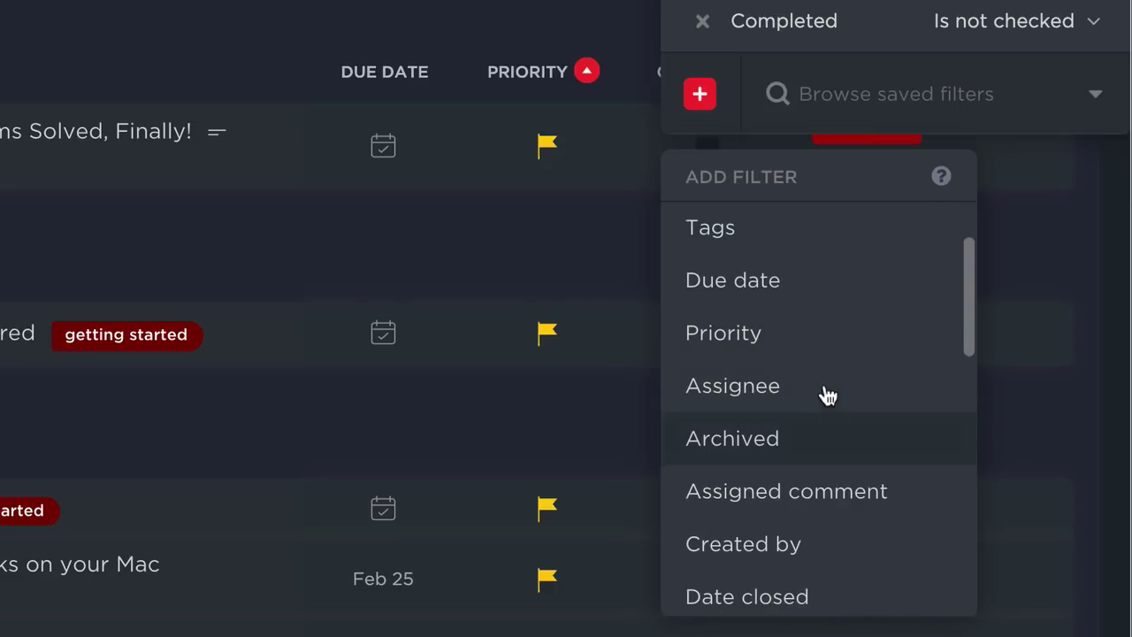
pyautogui.scroll(-5, 832, 405)
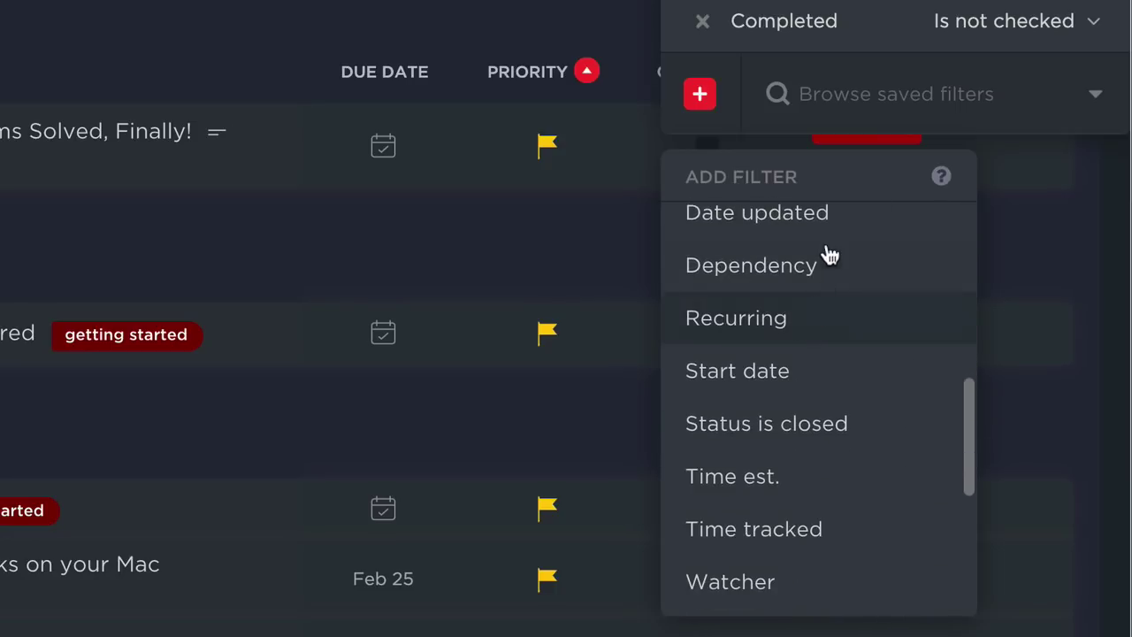
pyautogui.scroll(-1, 841, 296)
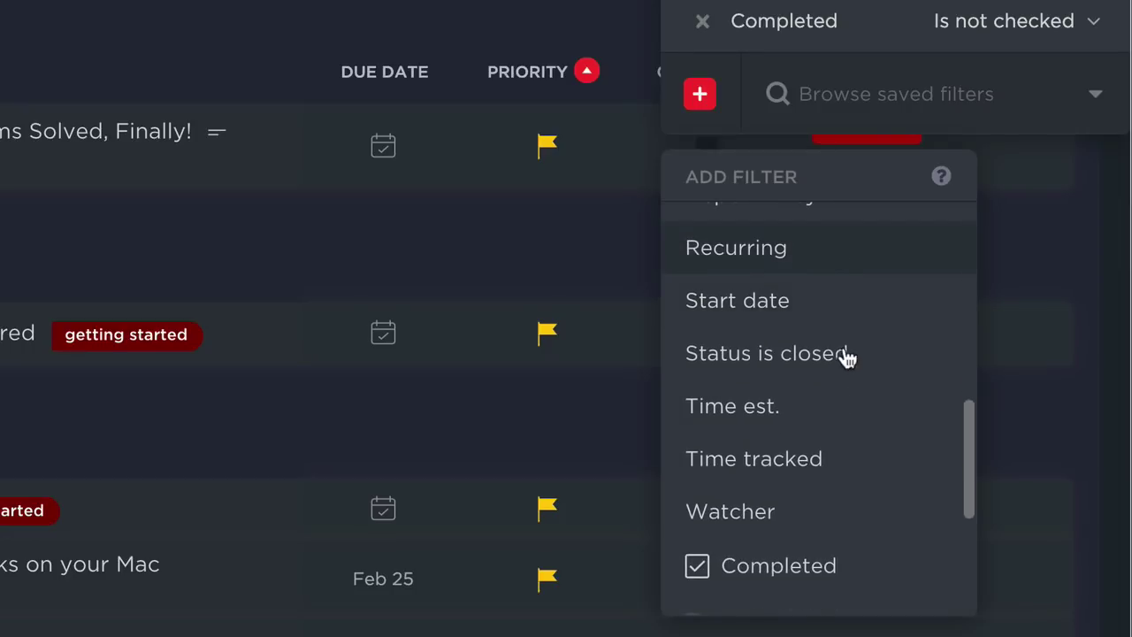
pyautogui.scroll(-4, 860, 491)
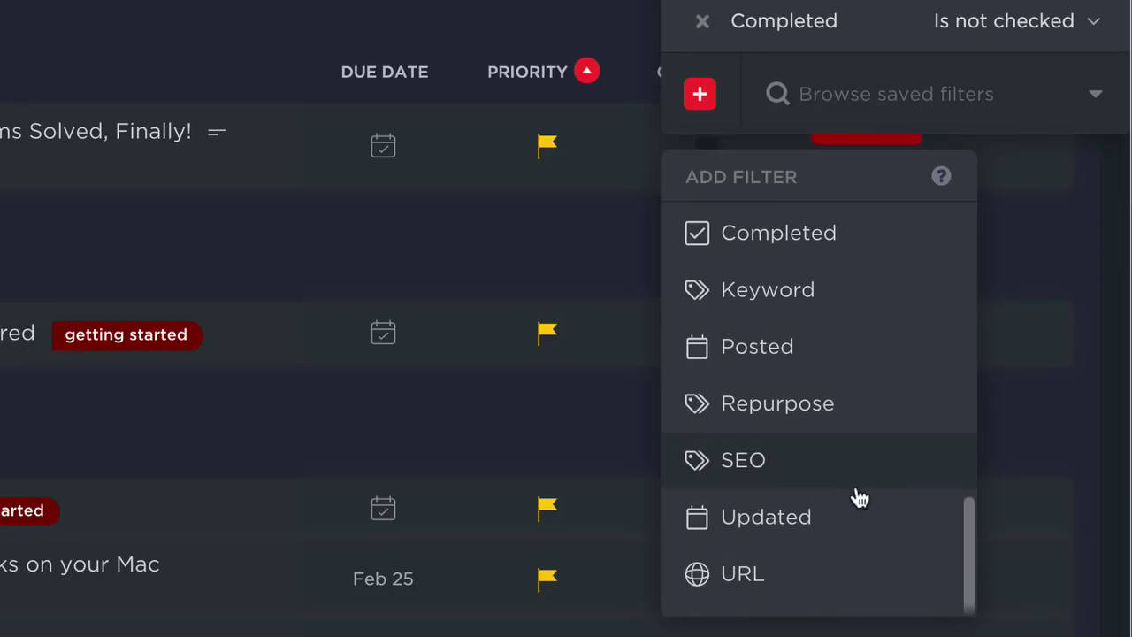
pyautogui.scroll(5, 813, 466)
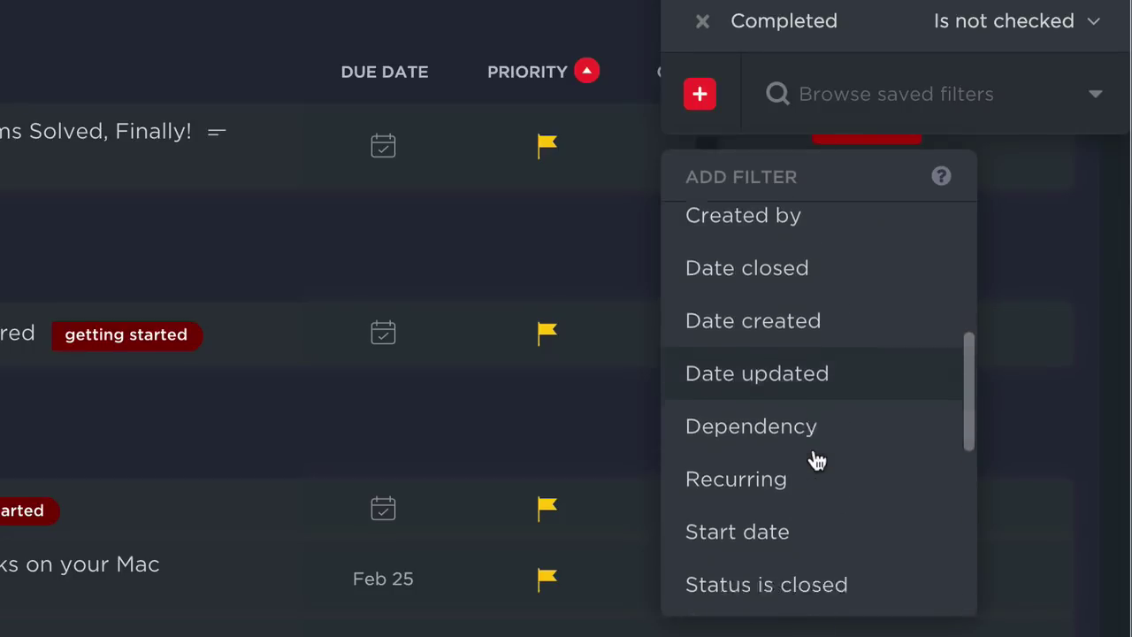
pyautogui.scroll(-5, 815, 461)
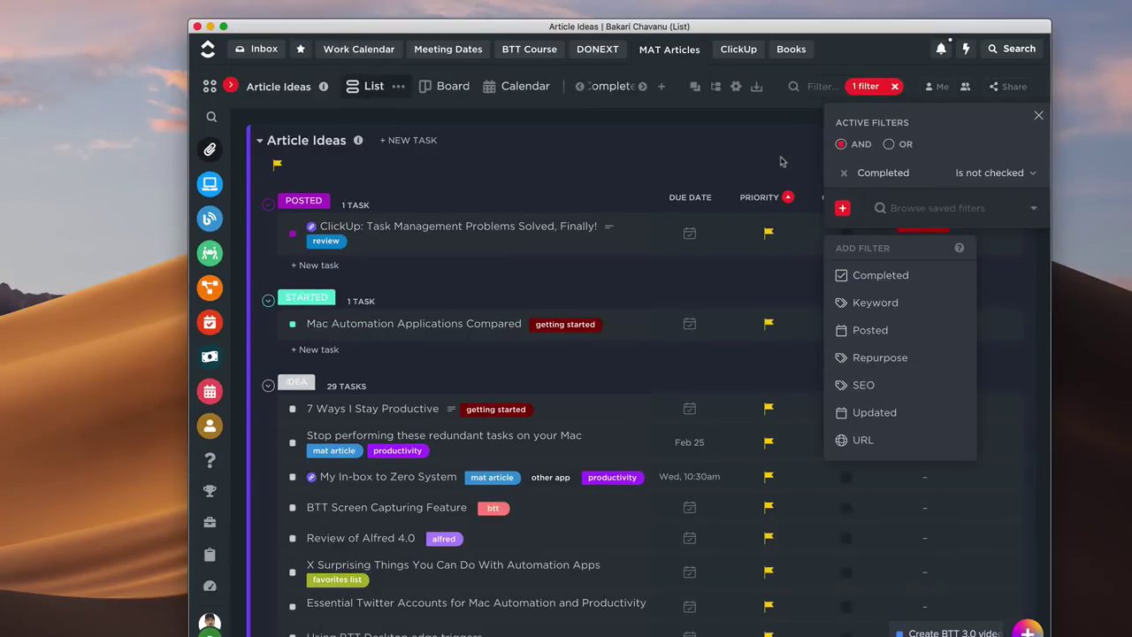
pyautogui.click(576, 3)
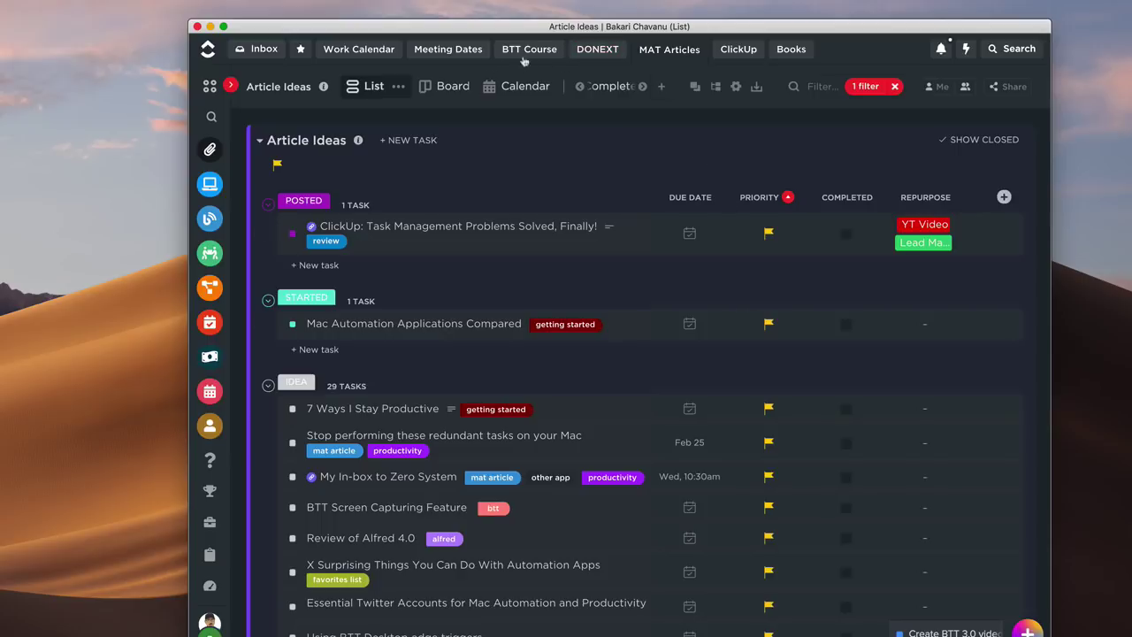
# Step: Open the saved DO Next view of MAT Membership and look over its task lists
pyautogui.click(600, 52)
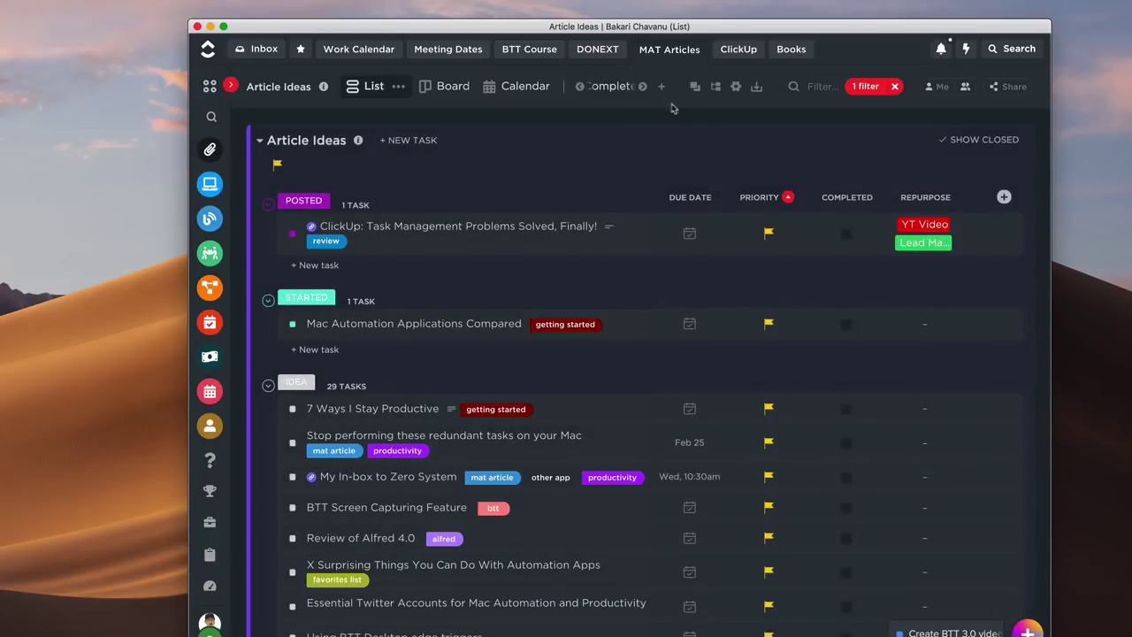
pyautogui.click(609, 54)
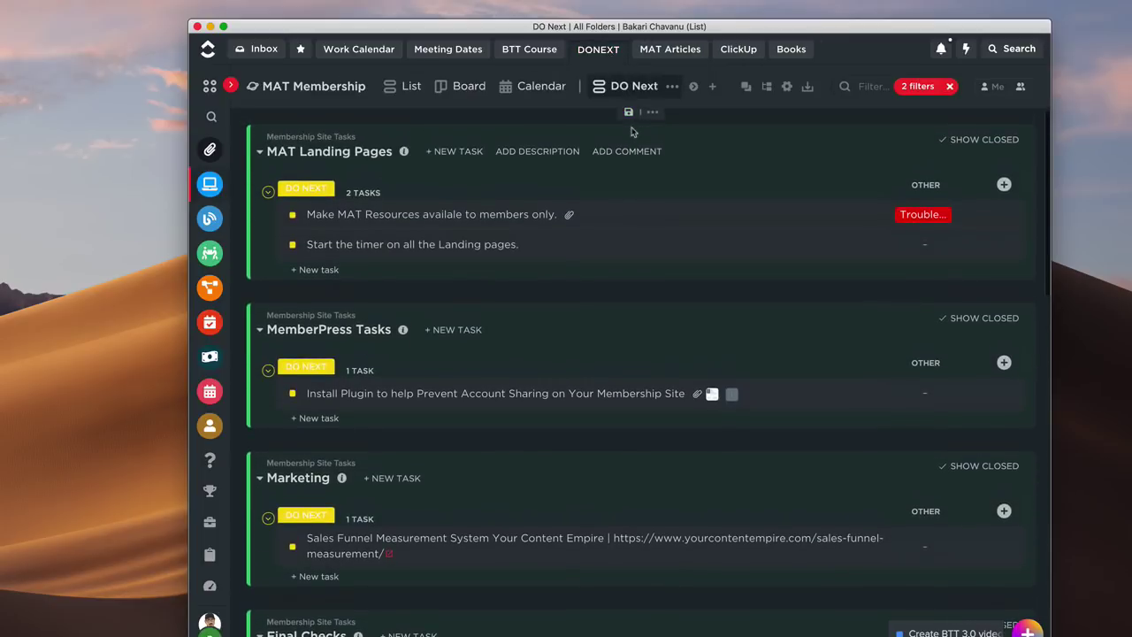
pyautogui.scroll(-1, 450, 345)
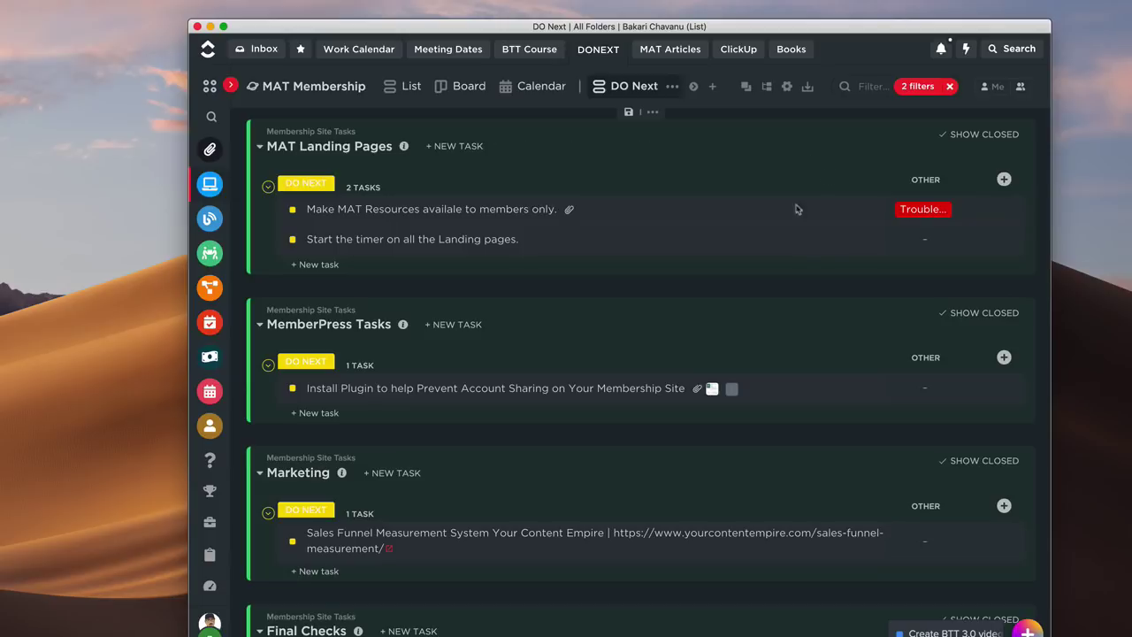
pyautogui.scroll(-1, 825, 266)
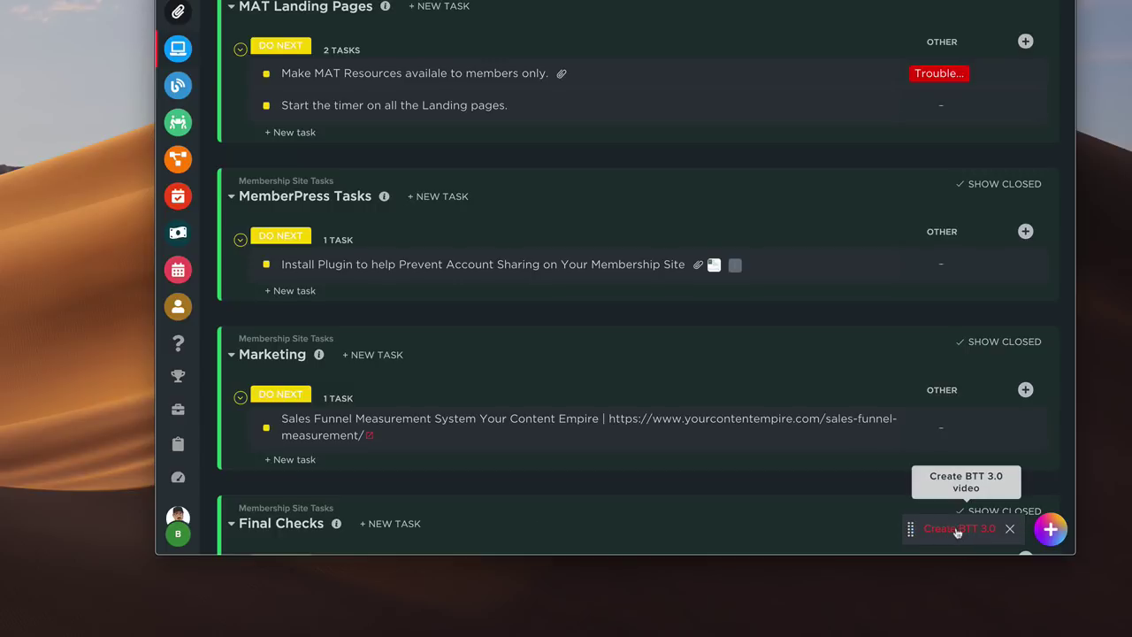
# Step: Open the Create BTT 3.0 video task and review its details, subtasks and available statuses
pyautogui.click(957, 530)
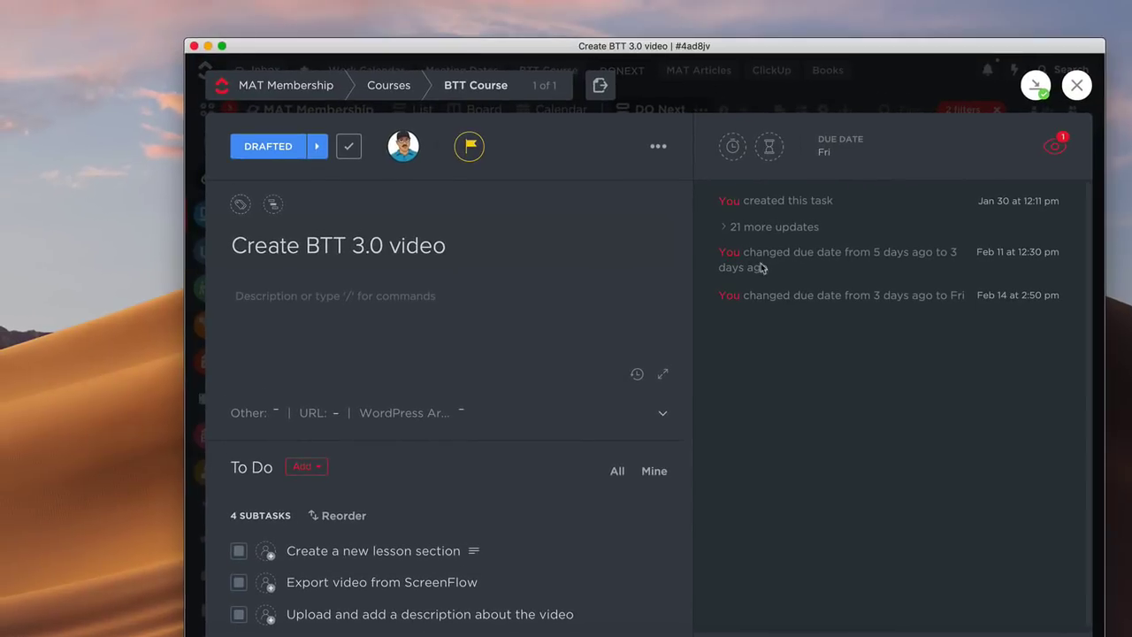
pyautogui.scroll(-2, 631, 298)
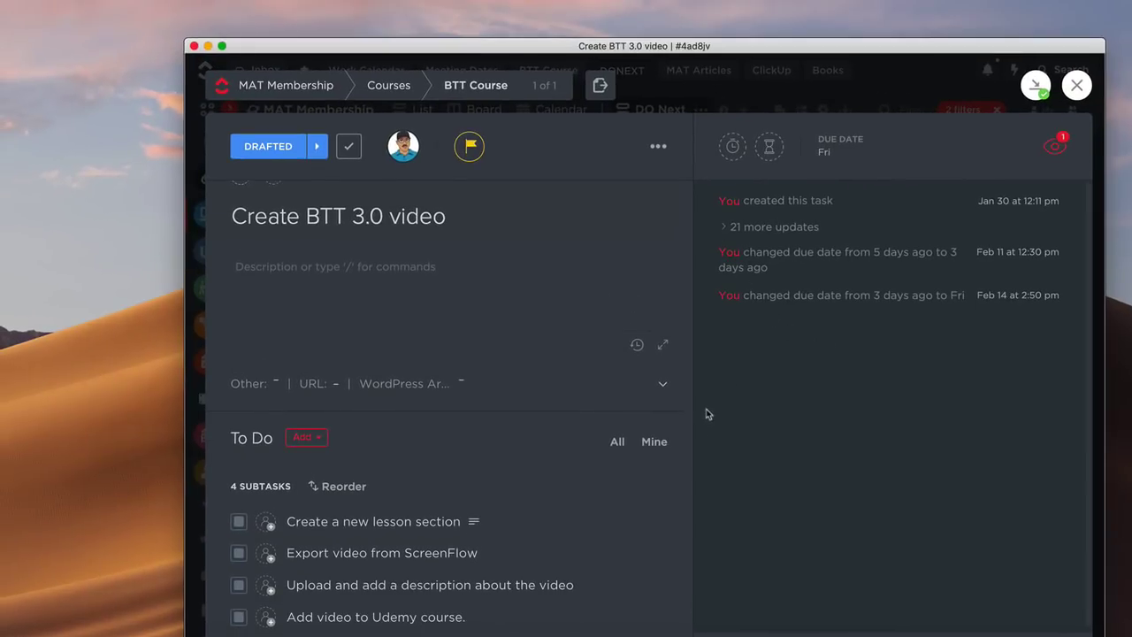
pyautogui.scroll(2, 576, 409)
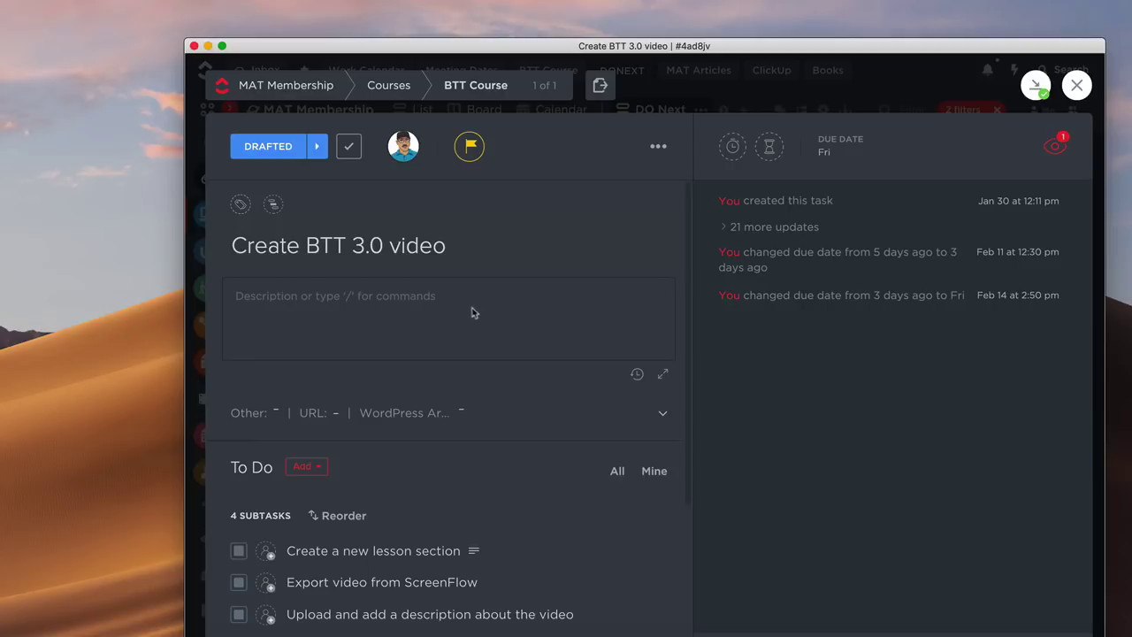
pyautogui.scroll(-5, 481, 364)
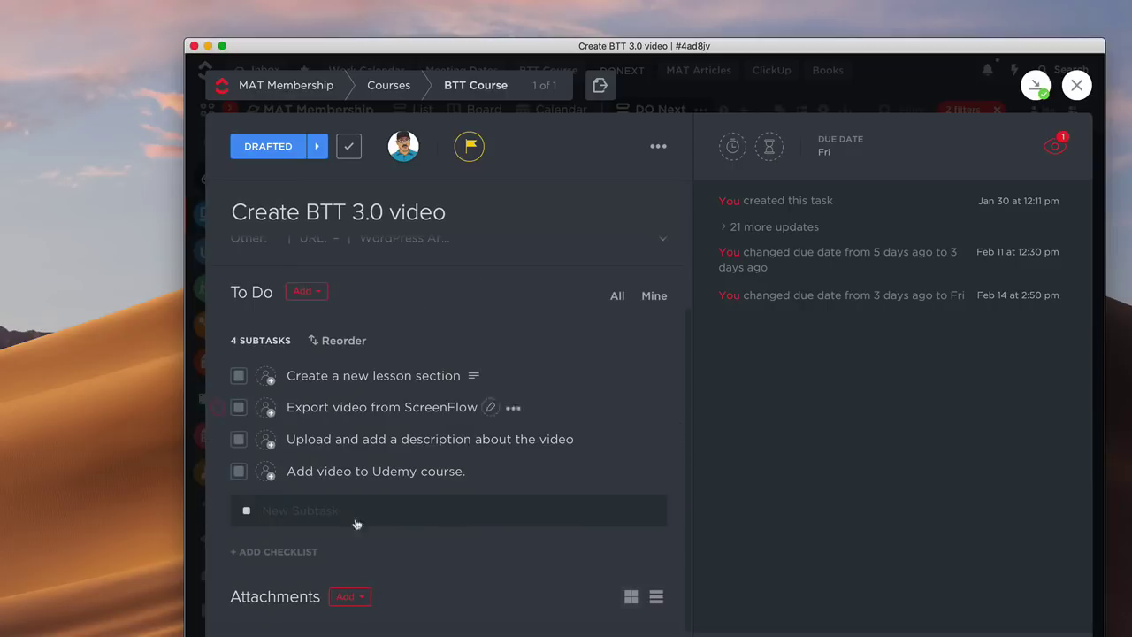
pyautogui.scroll(3, 384, 551)
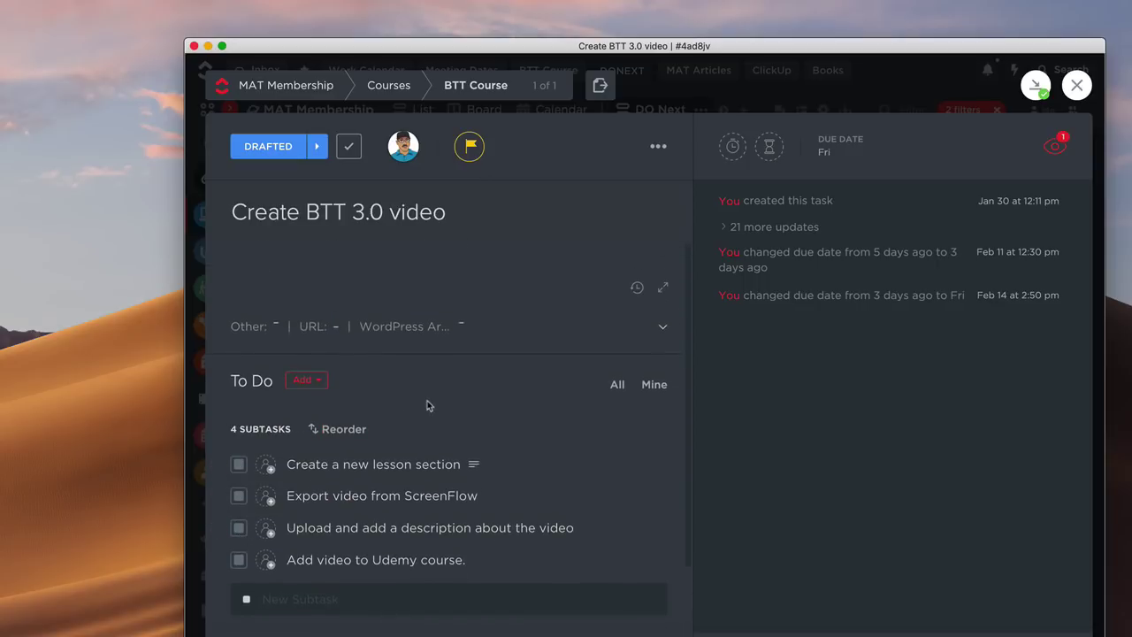
pyautogui.scroll(3, 427, 405)
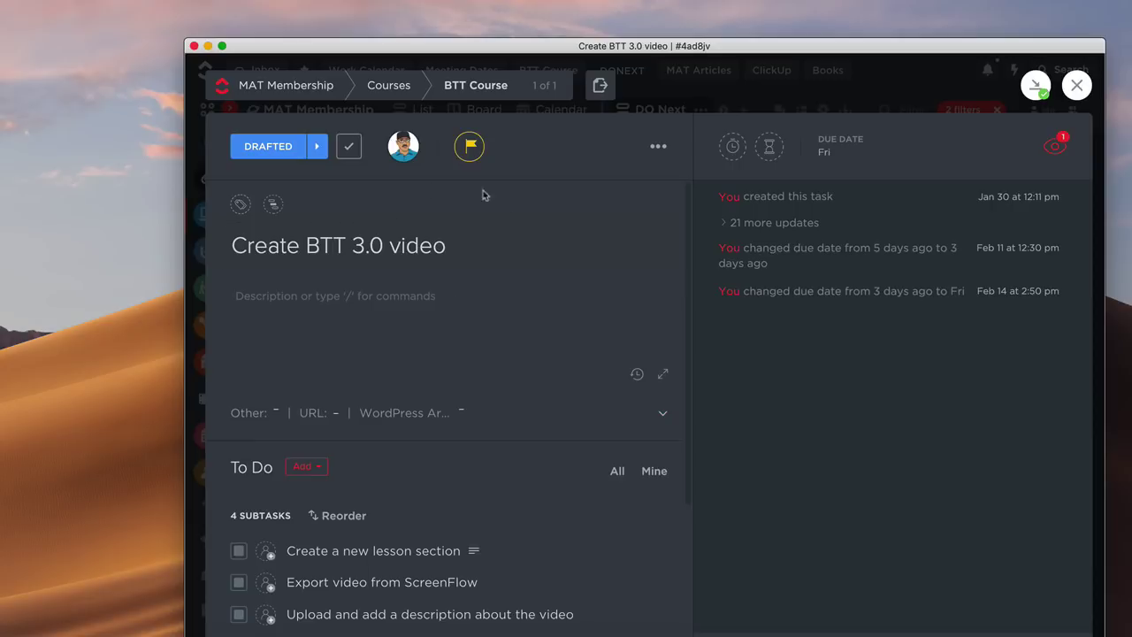
pyautogui.click(302, 152)
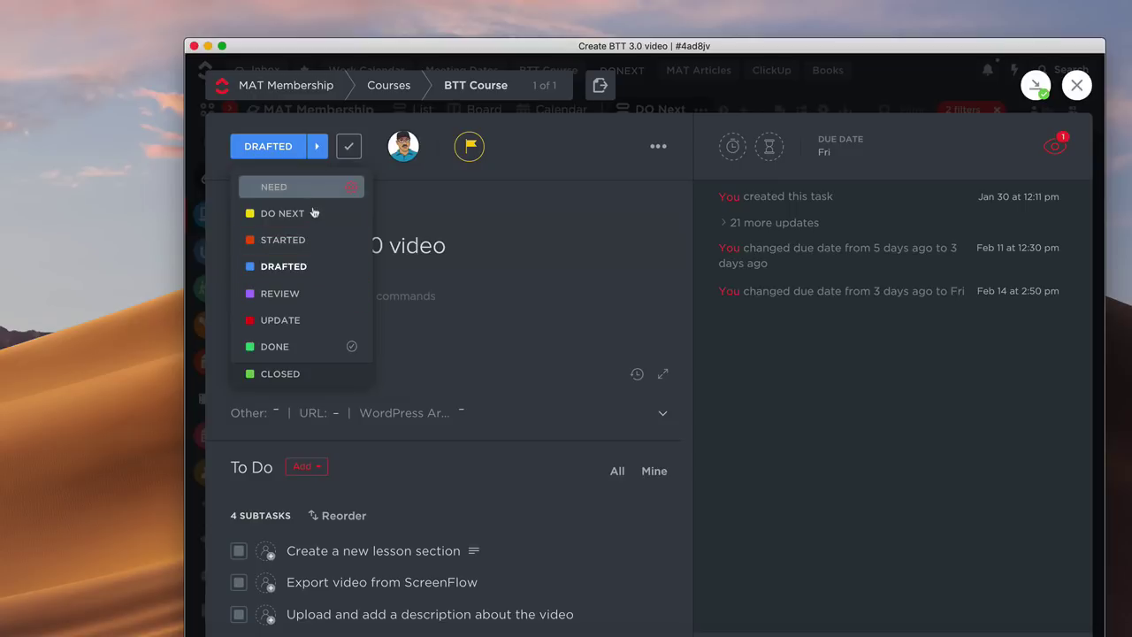
pyautogui.click(576, 132)
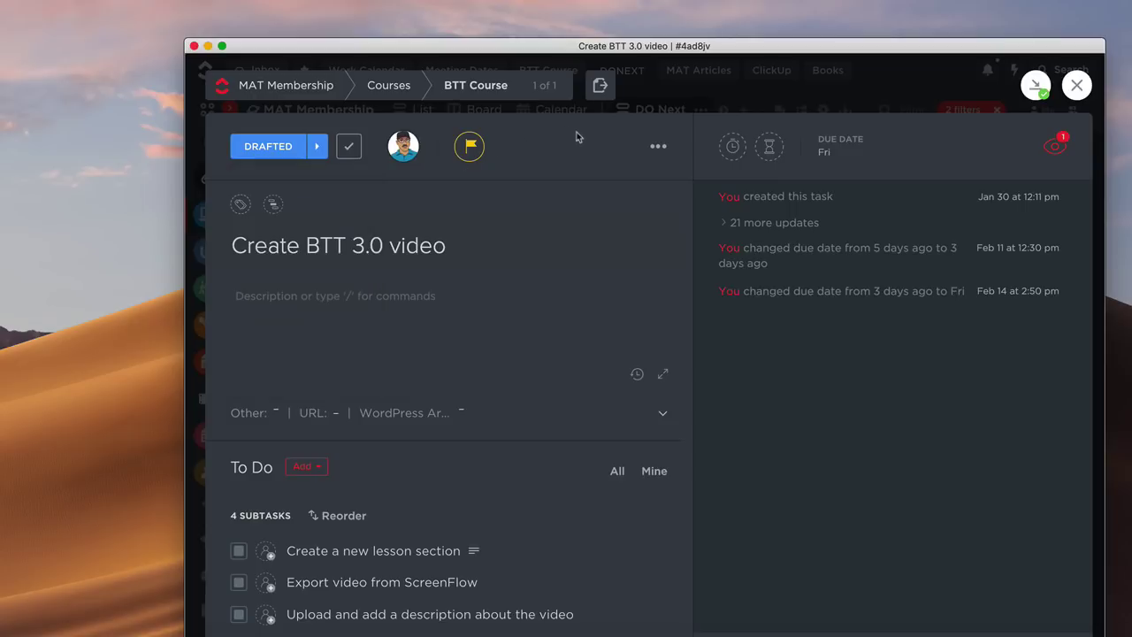
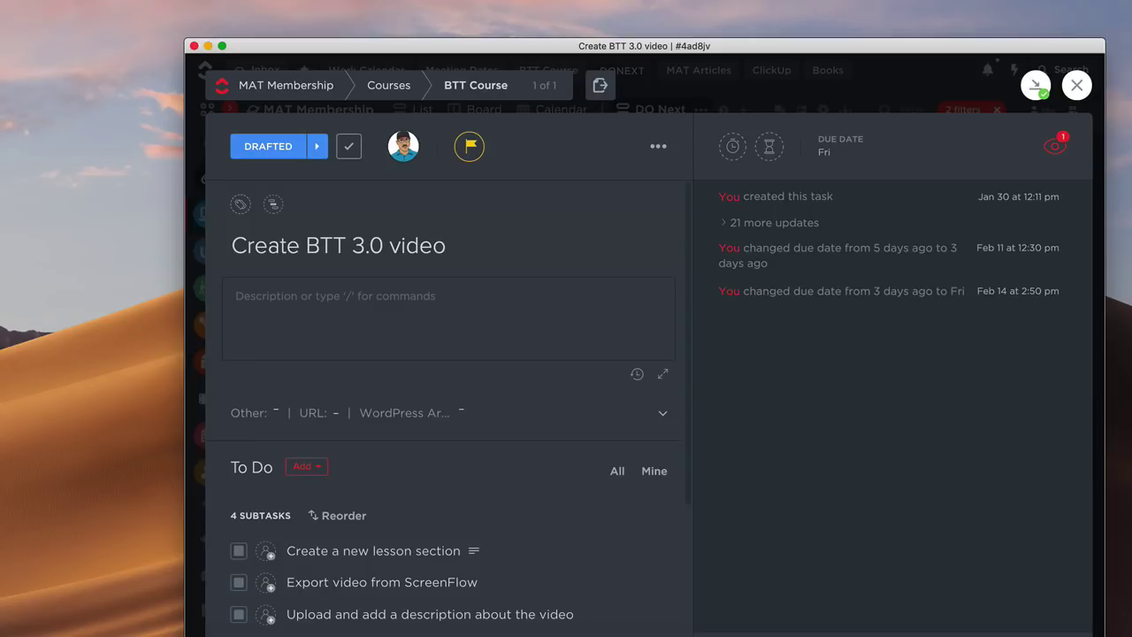
# Step: Close the task, and view the support chat reached through the help Resource Center before closing it
pyautogui.click(1077, 97)
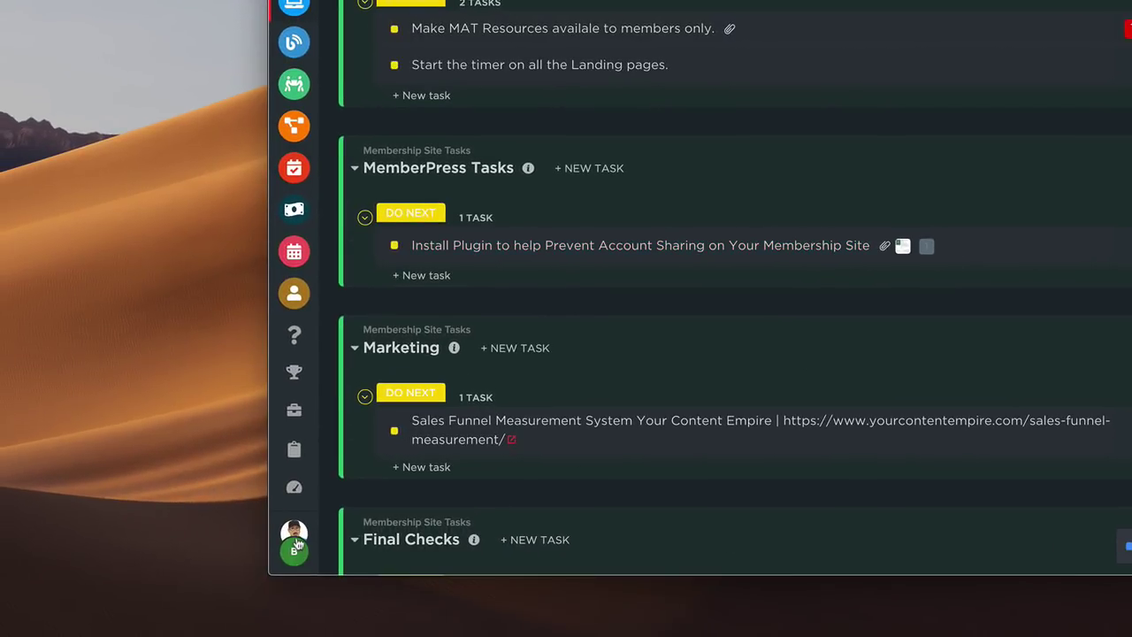
pyautogui.click(295, 542)
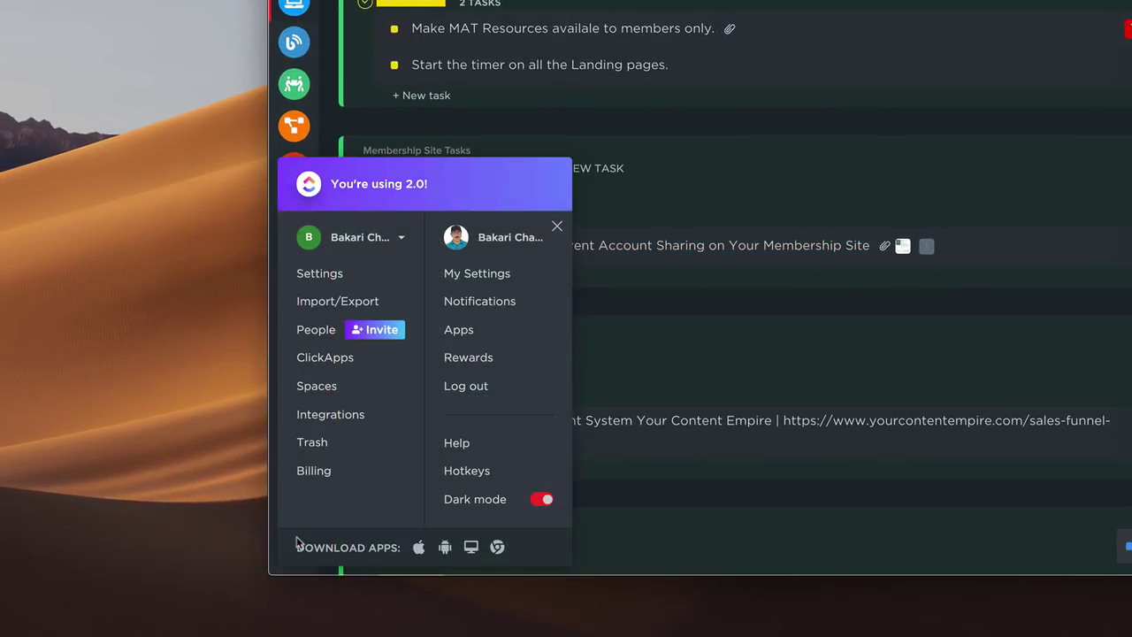
pyautogui.click(466, 445)
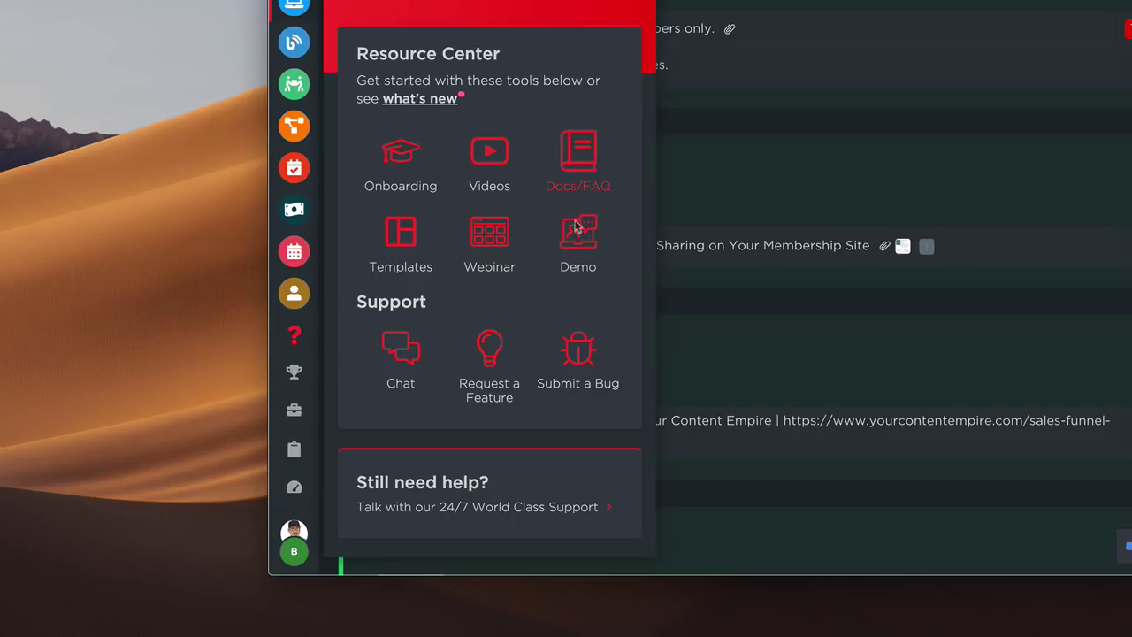
pyautogui.click(412, 360)
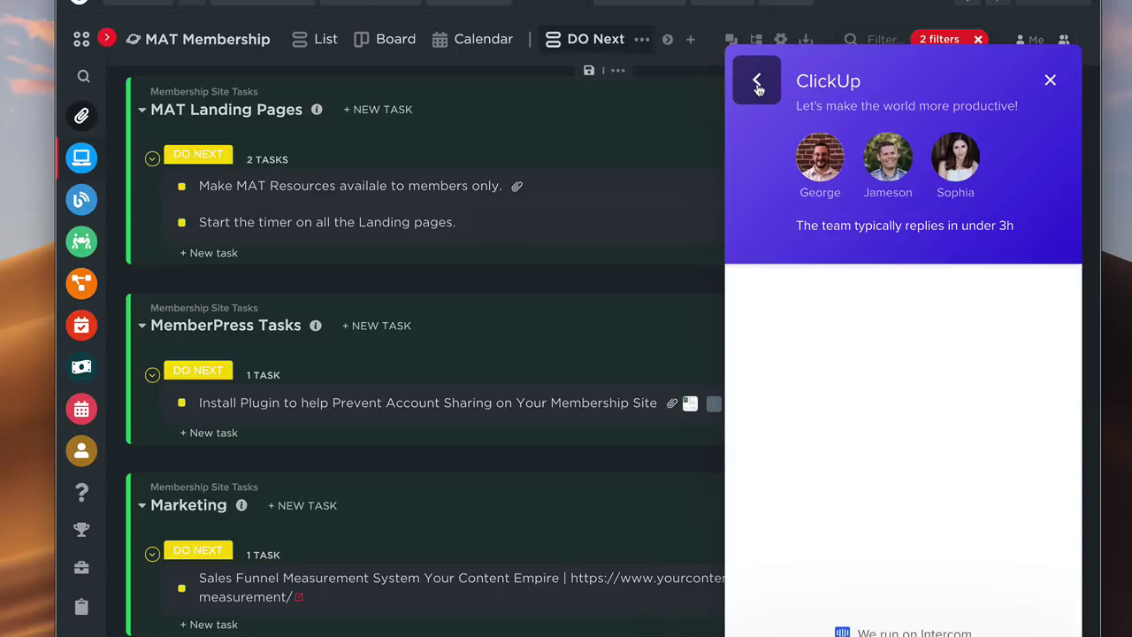
pyautogui.click(1051, 82)
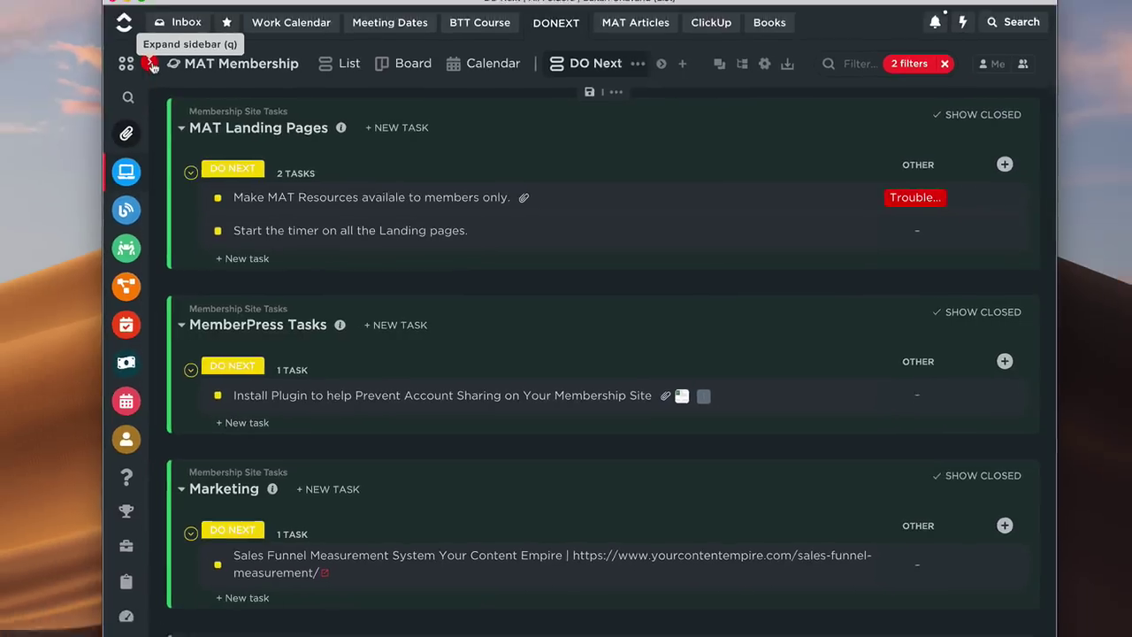
# Step: Expand the sidebar to show the folders and lists of the MAT Membership space
pyautogui.click(152, 66)
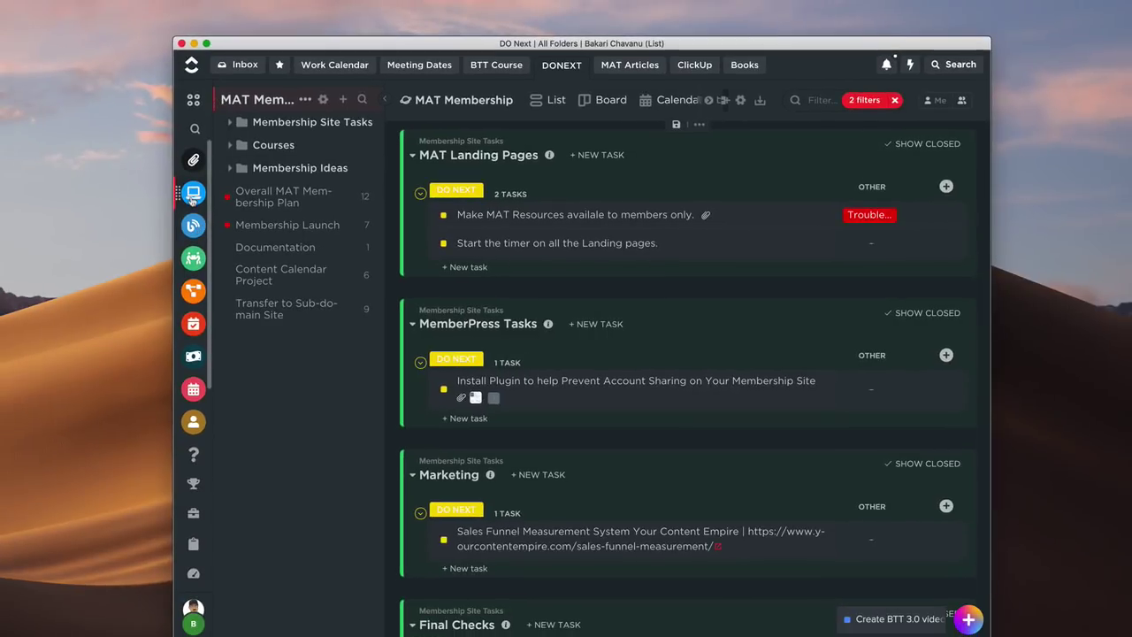
pyautogui.click(192, 197)
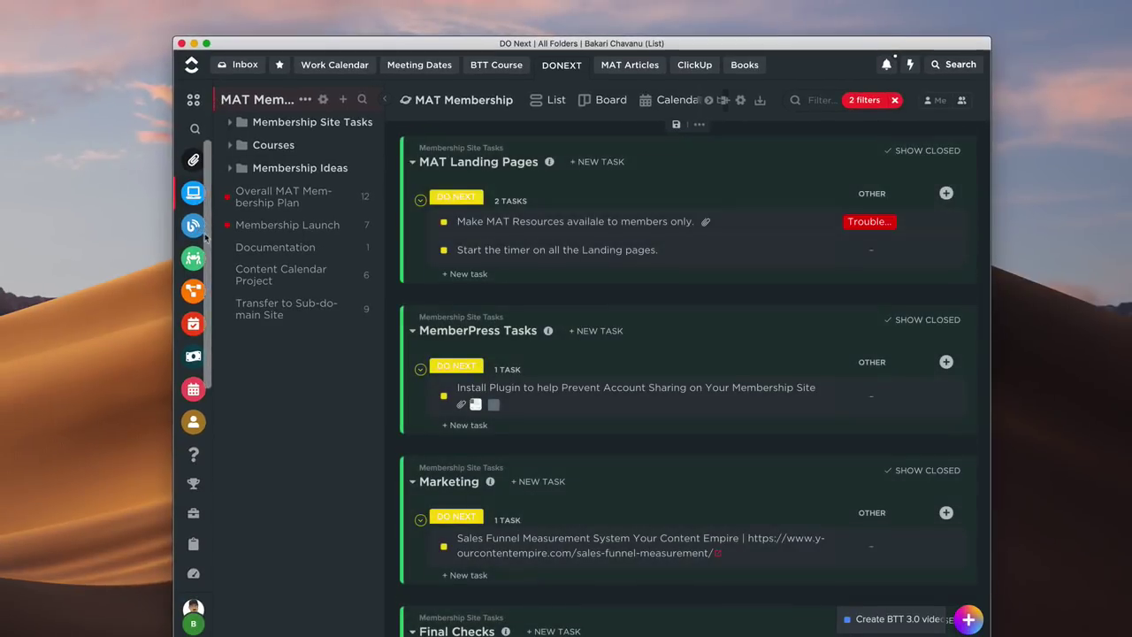
# Step: Open the MAT blog, Someday and Quarterly spaces in turn and look over their folders and lists
pyautogui.click(192, 227)
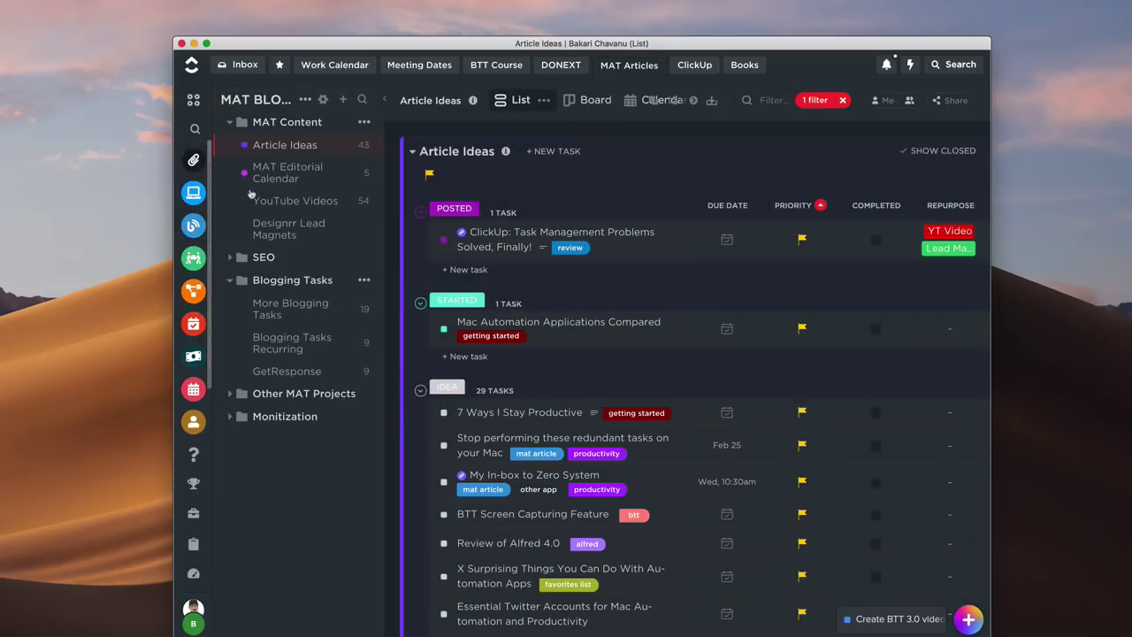
pyautogui.click(192, 163)
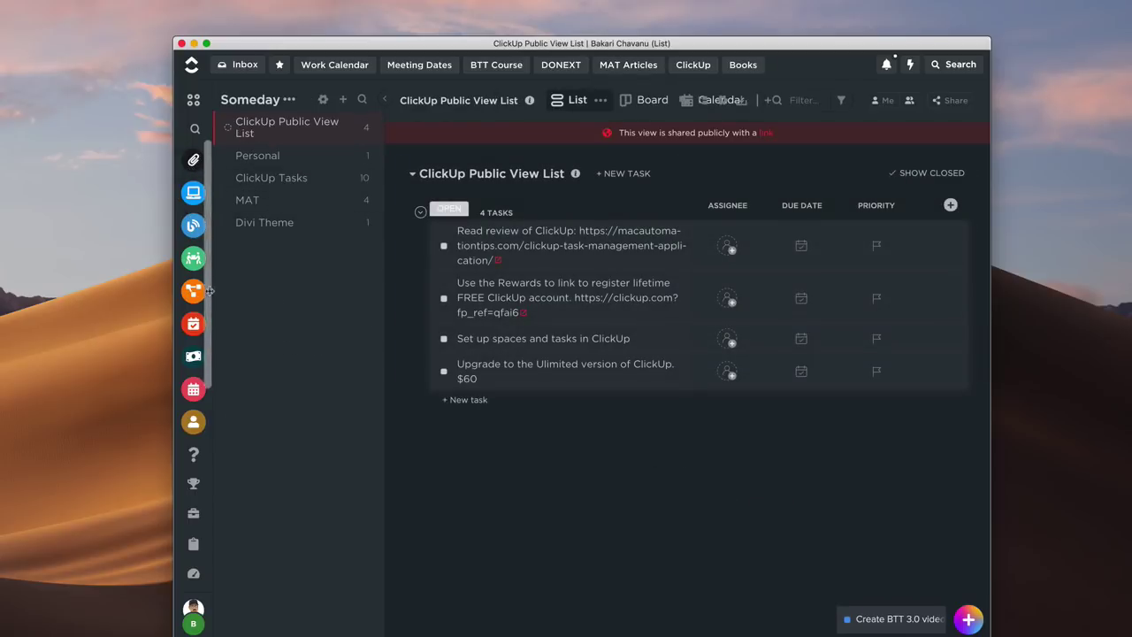
pyautogui.click(196, 329)
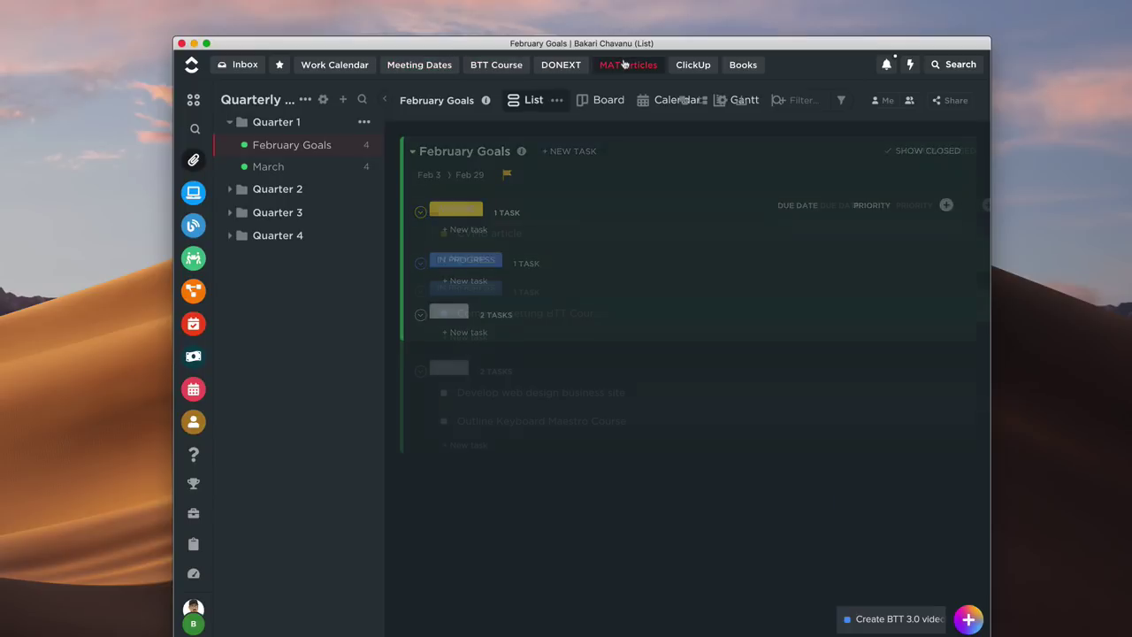
# Step: Return to the Article Ideas list, look over its tasks, and view the list's settings options before closing them
pyautogui.click(195, 157)
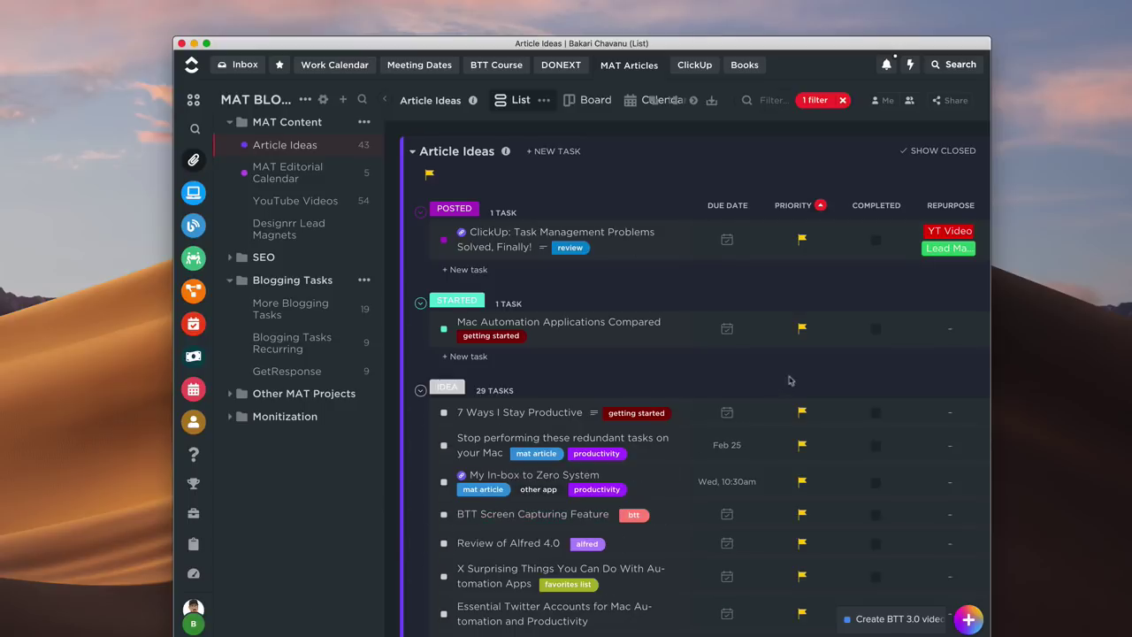
pyautogui.scroll(-3, 818, 368)
pyautogui.scroll(3, 817, 368)
pyautogui.moveTo(496, 181)
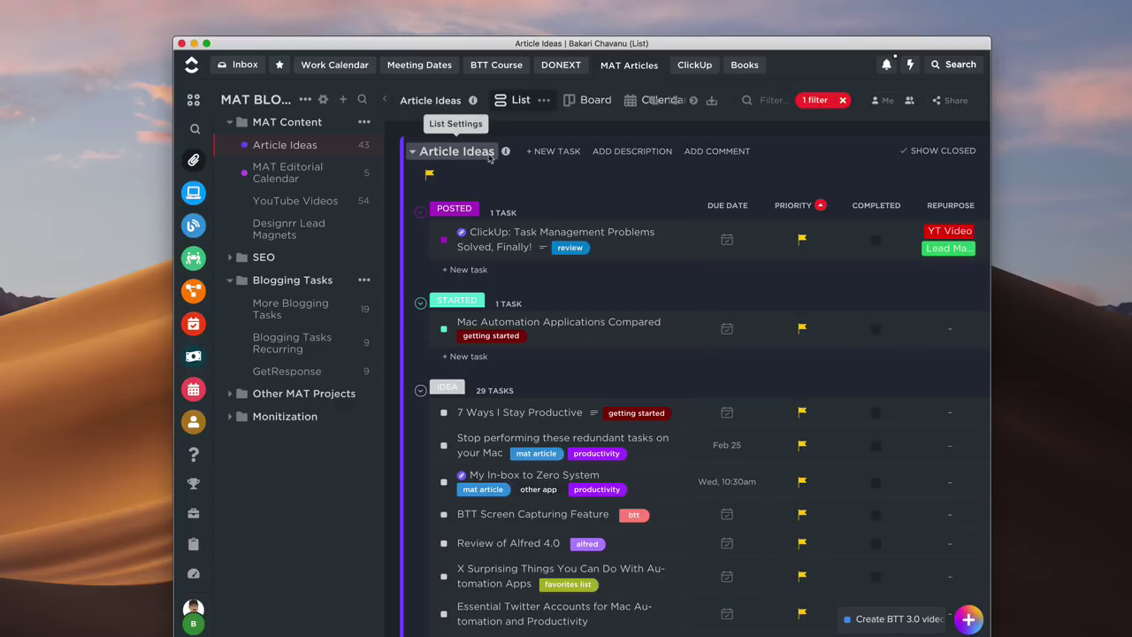
pyautogui.click(489, 157)
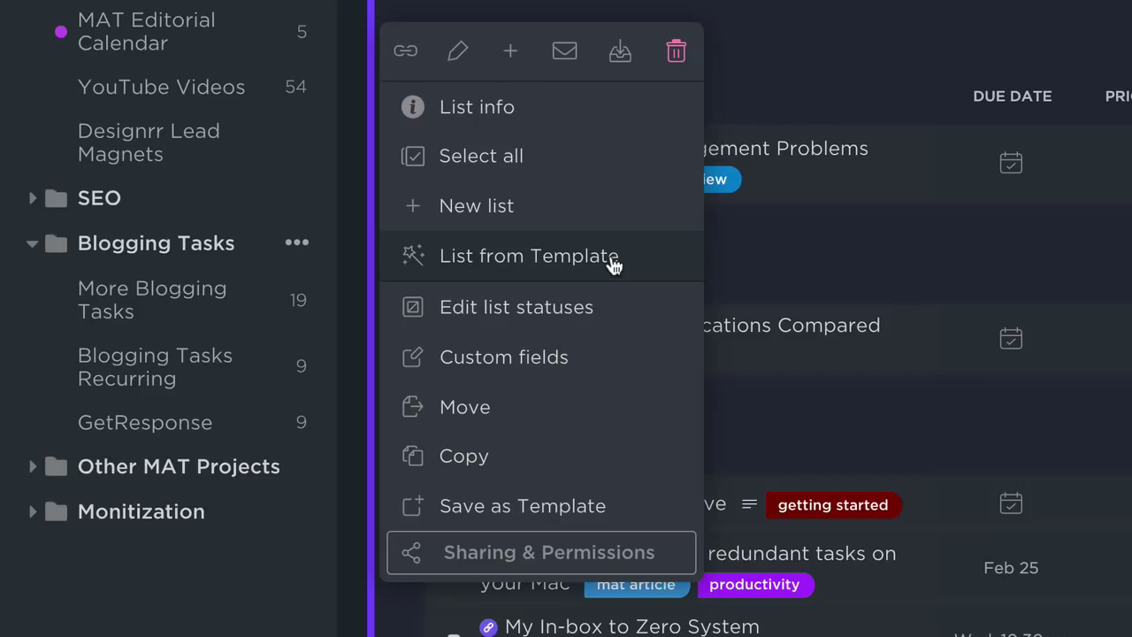
pyautogui.press('Escape')
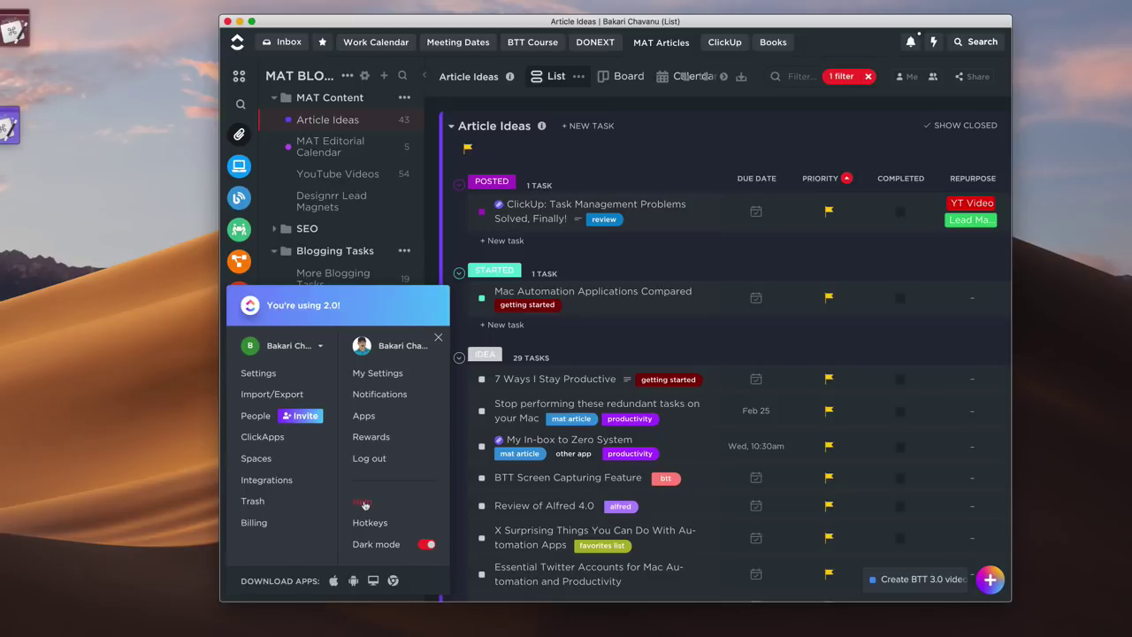
# Step: Open the Help support chat, go back to its home page of conversations and feature requests, and close it
pyautogui.click(364, 504)
pyautogui.click(320, 439)
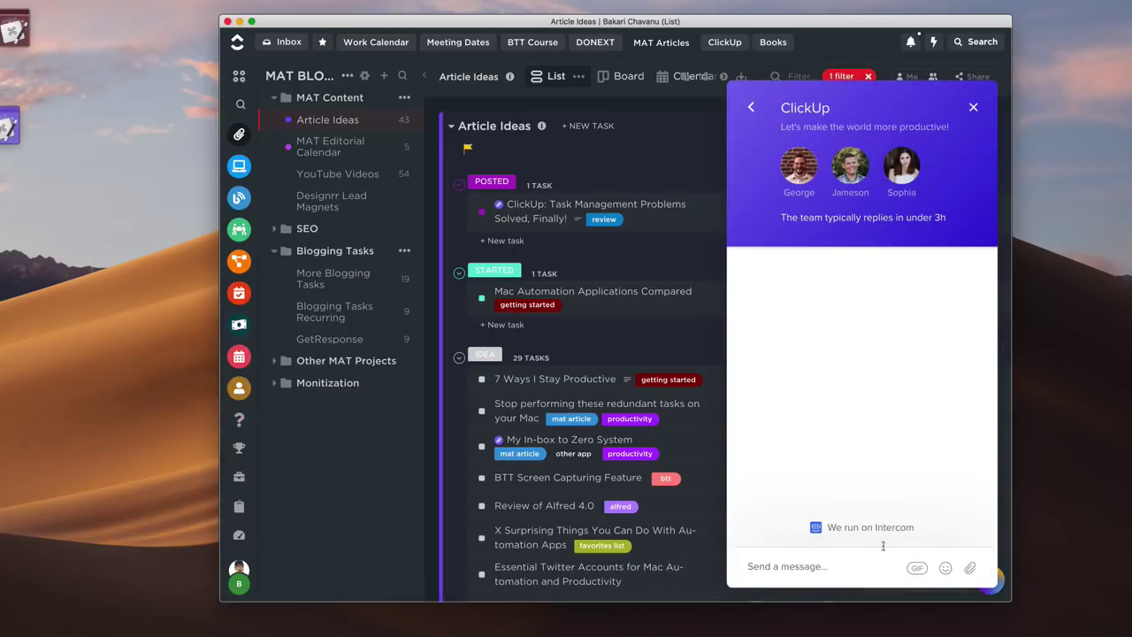
pyautogui.click(752, 110)
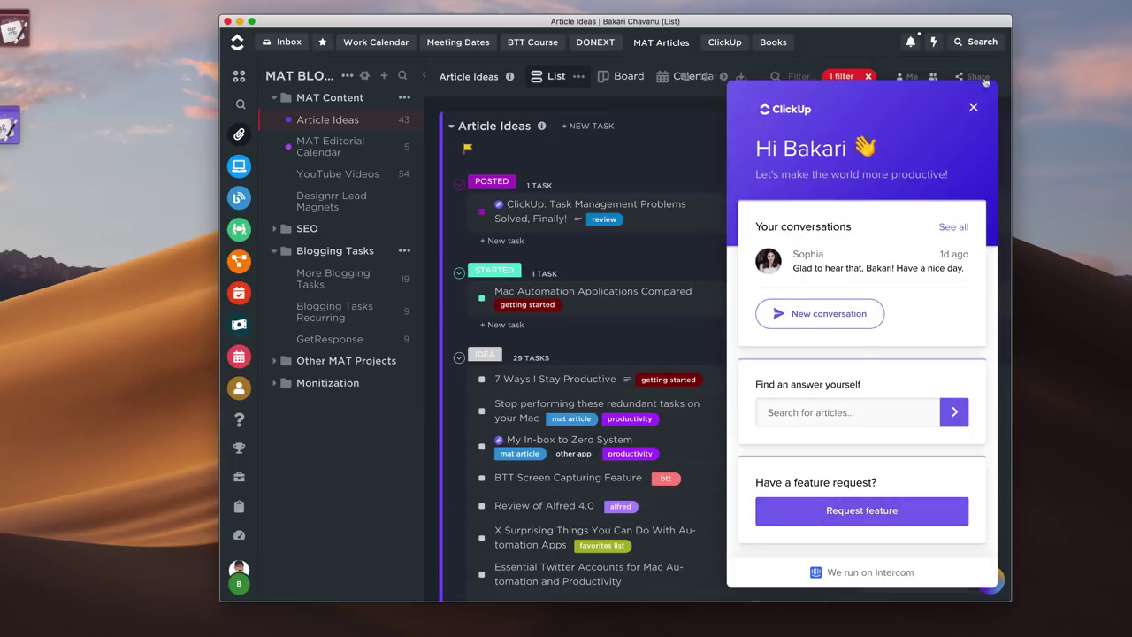
pyautogui.click(973, 107)
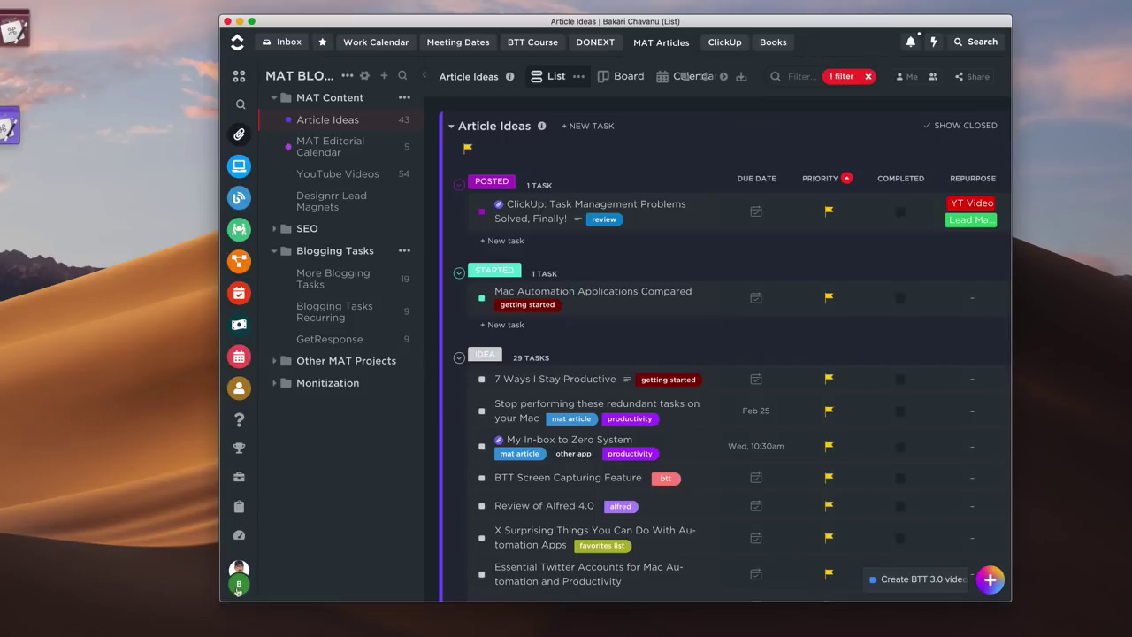
# Step: Open the Hotkeys reference from the account options, review the Cool things and Dashboard Navigation shortcuts, and close it
pyautogui.click(239, 583)
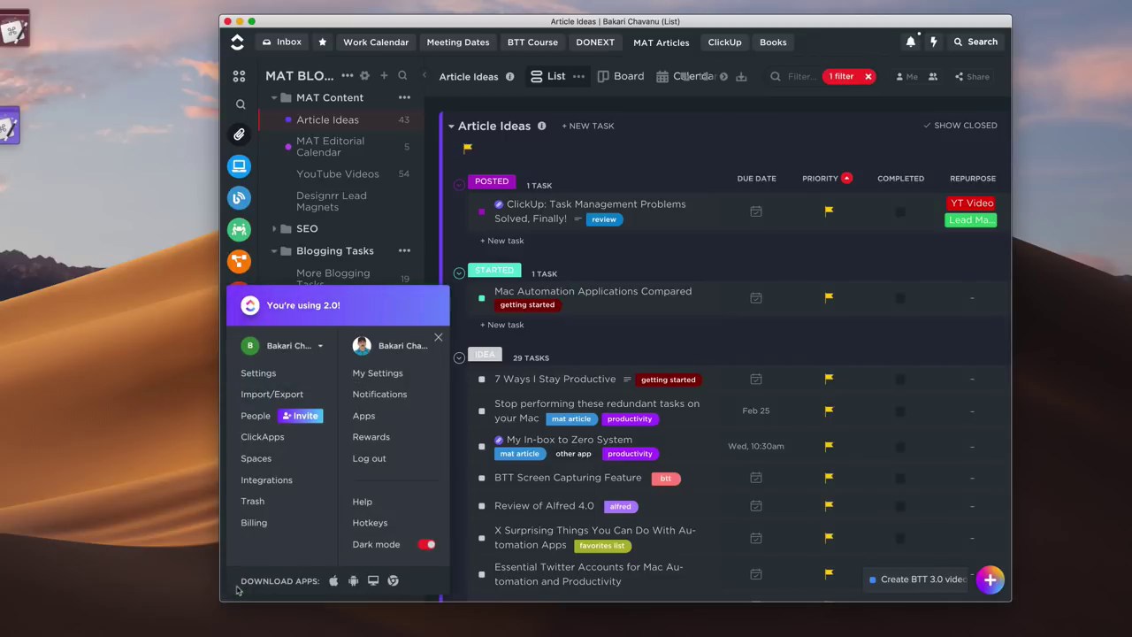
pyautogui.click(376, 522)
pyautogui.scroll(-5, 707, 292)
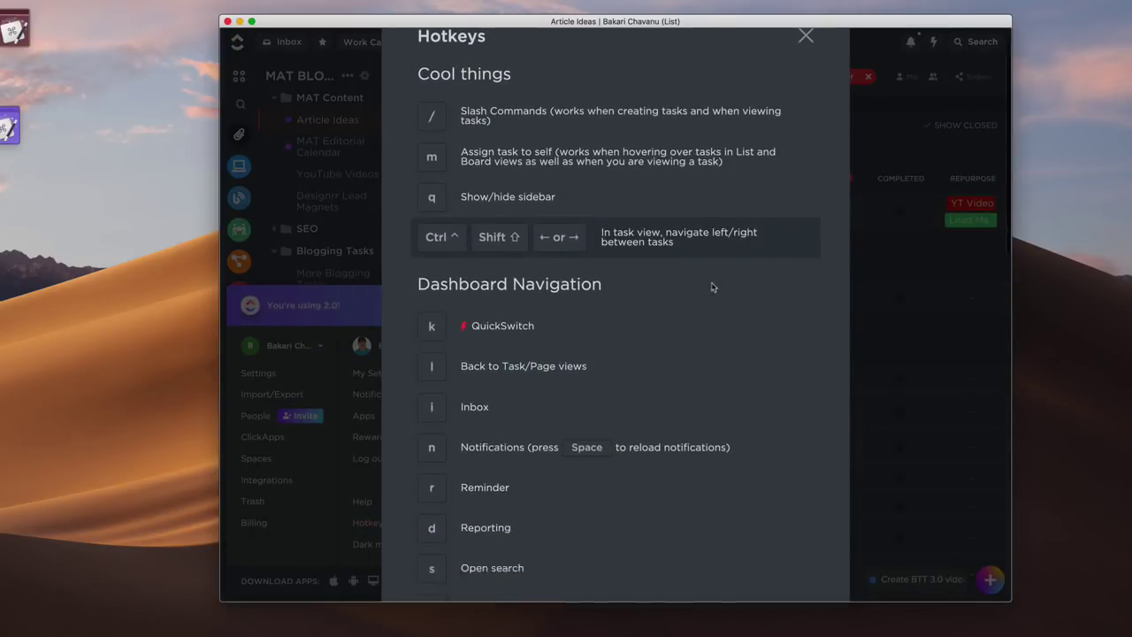
pyautogui.scroll(-2, 719, 265)
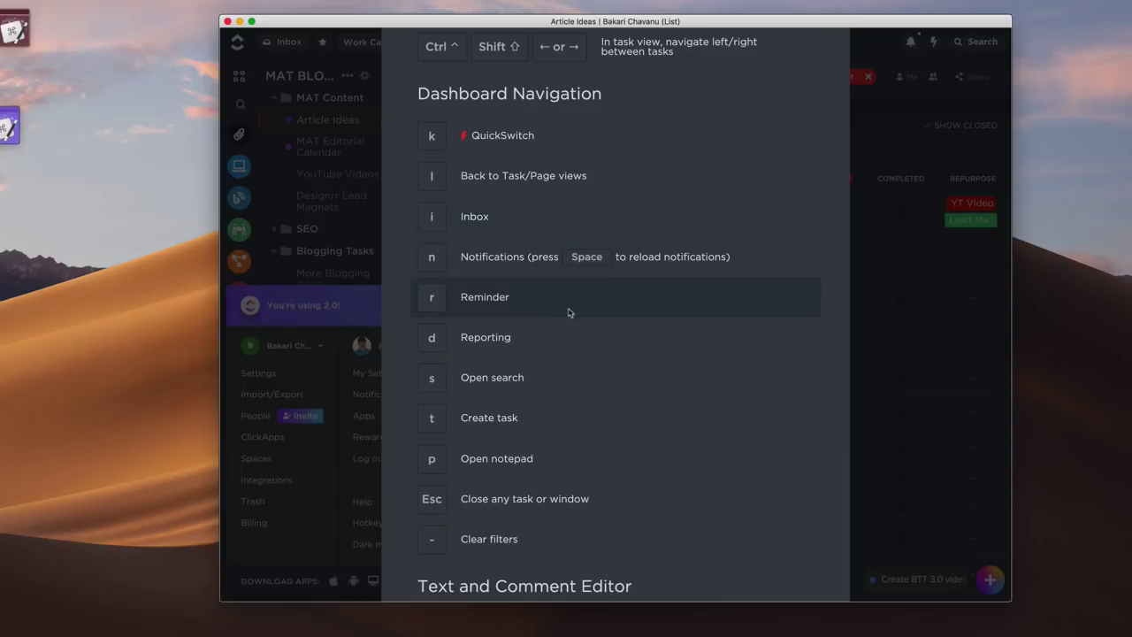
pyautogui.scroll(-2, 570, 311)
pyautogui.scroll(3, 571, 280)
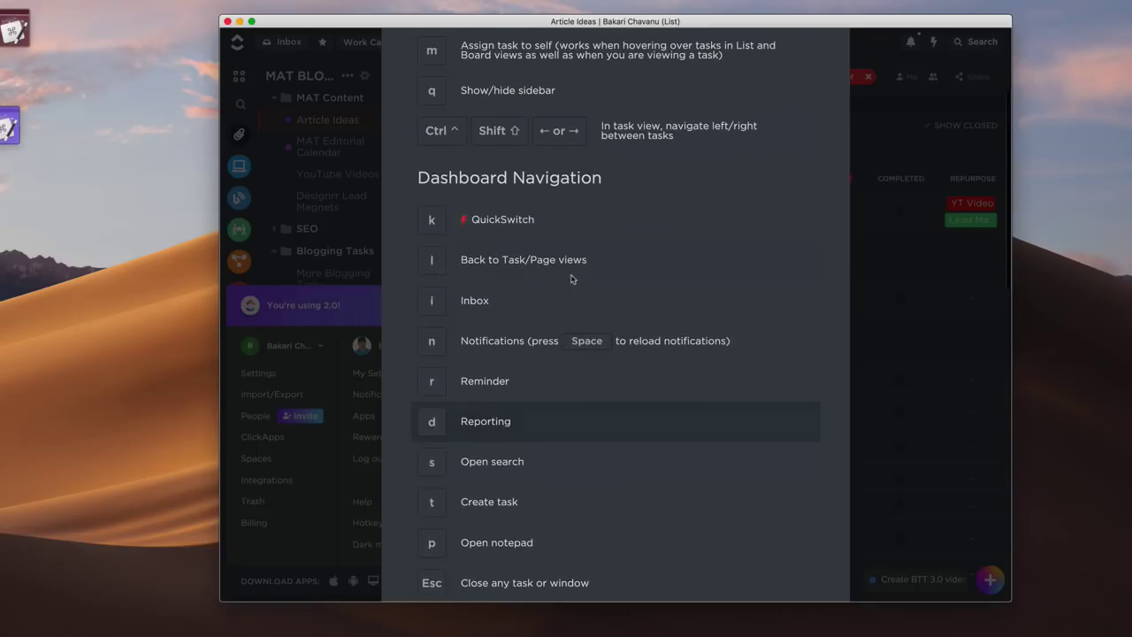
pyautogui.scroll(-3, 571, 278)
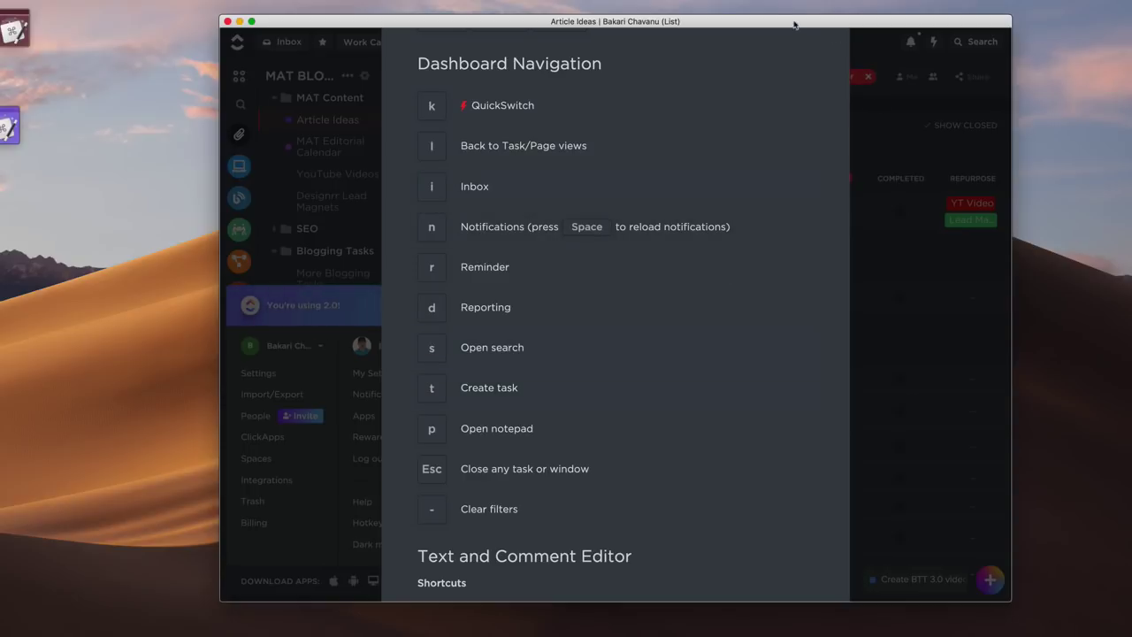
pyautogui.scroll(5, 781, 212)
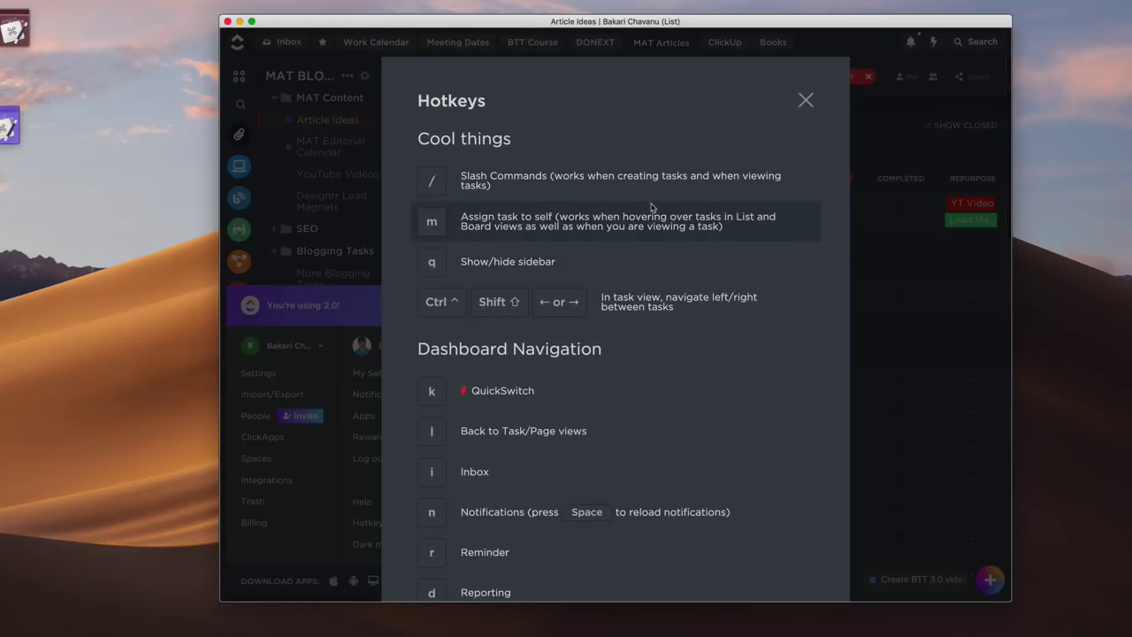
pyautogui.scroll(-1, 713, 181)
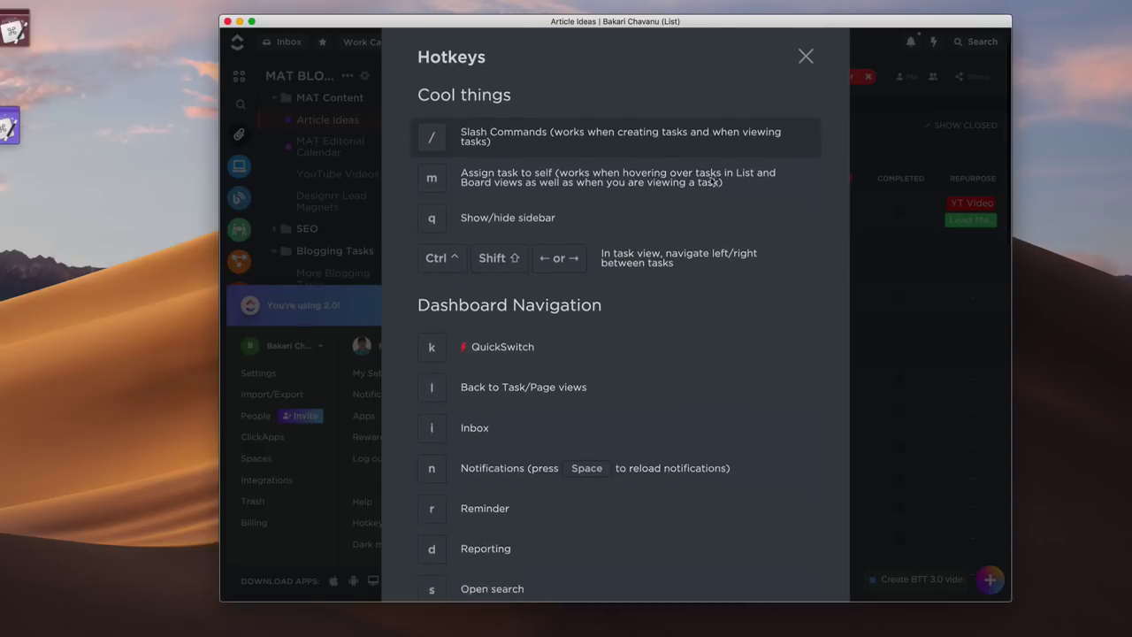
pyautogui.scroll(1, 713, 186)
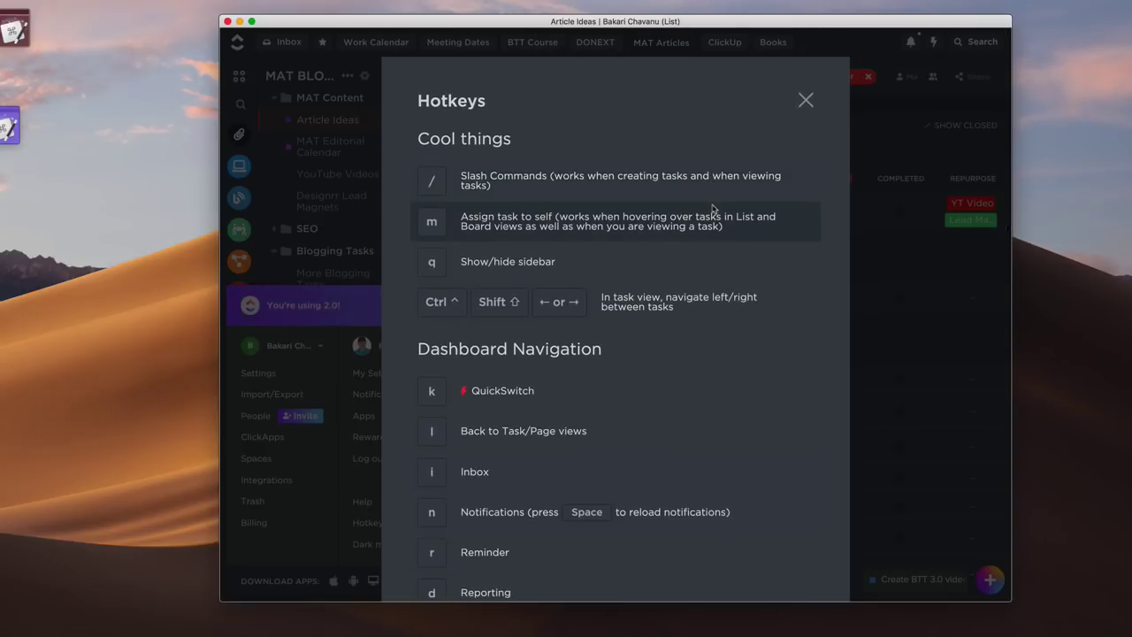
pyautogui.scroll(-1, 707, 213)
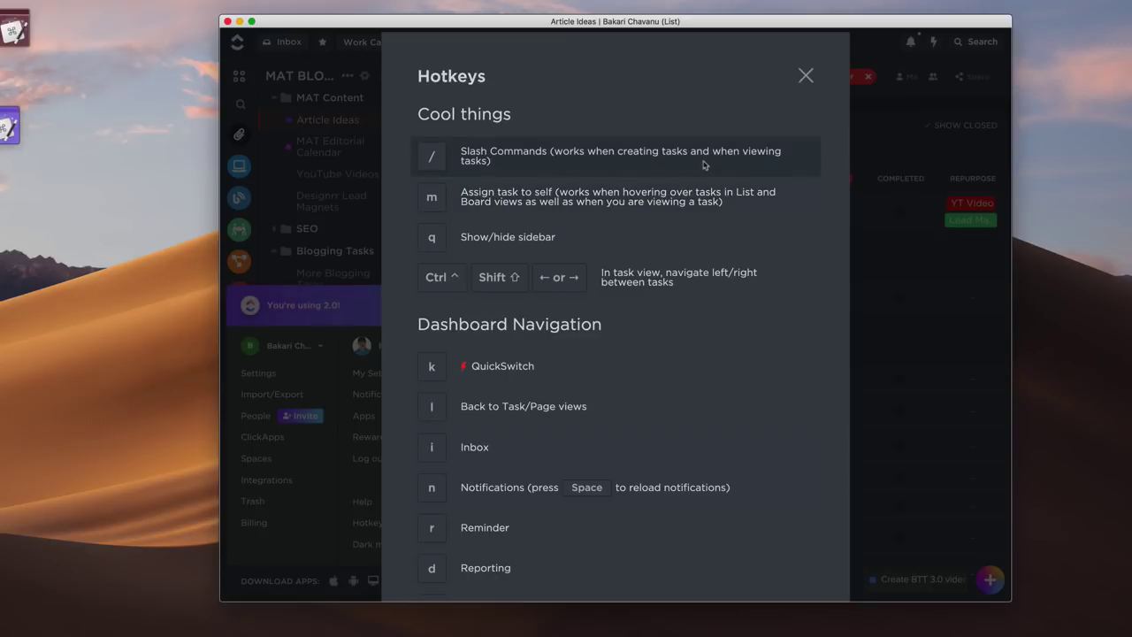
pyautogui.scroll(-4, 717, 195)
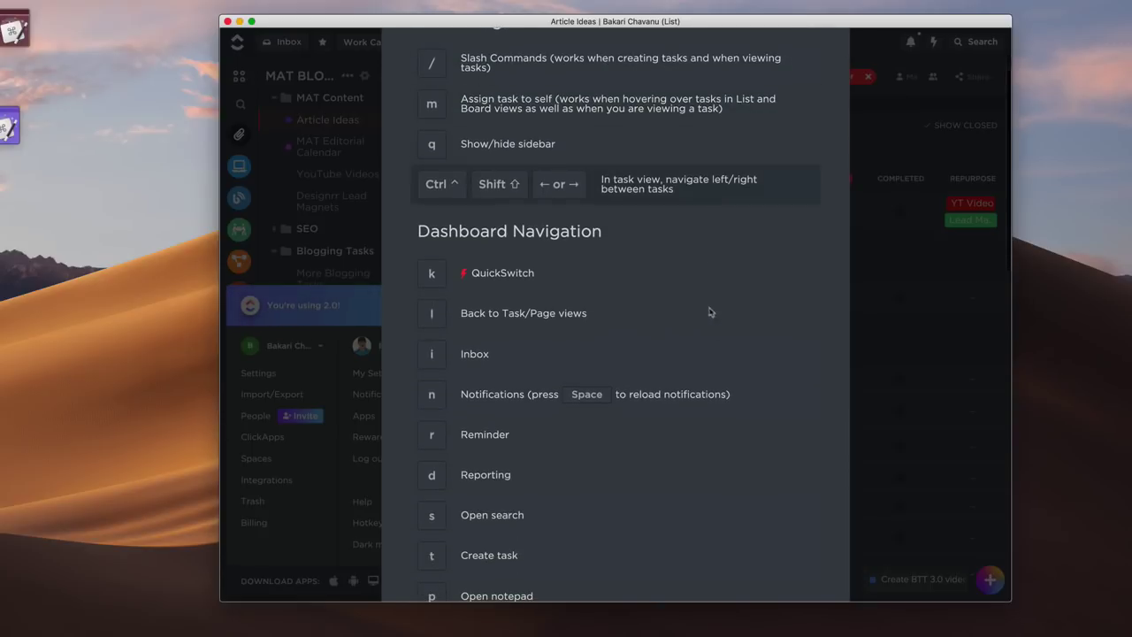
pyautogui.scroll(-5, 715, 305)
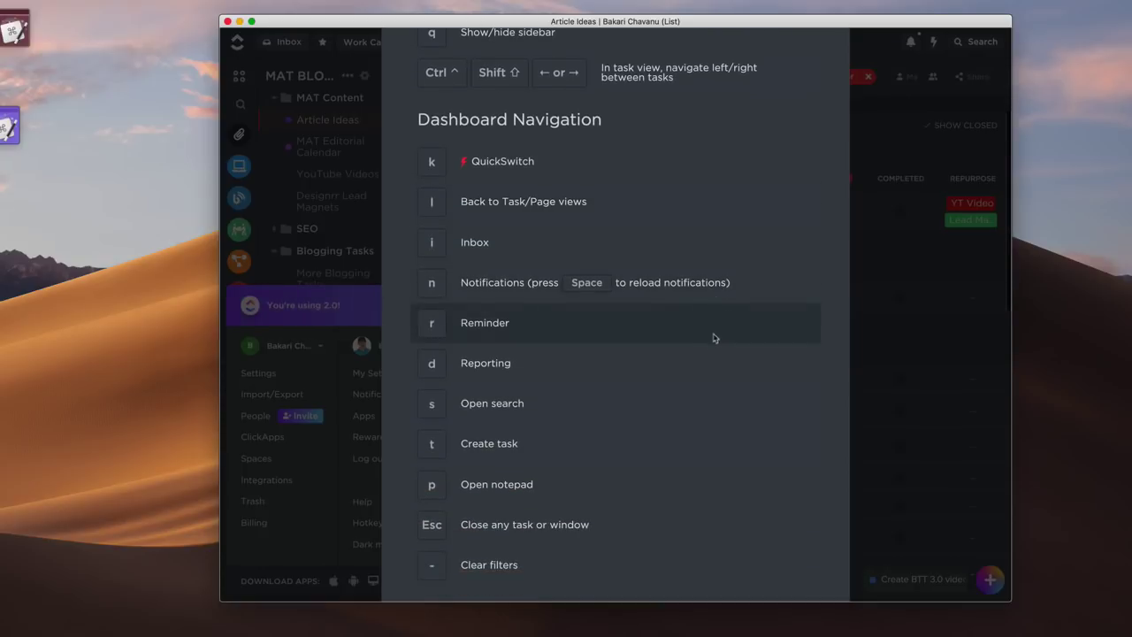
pyautogui.scroll(-1, 715, 277)
pyautogui.scroll(5, 715, 275)
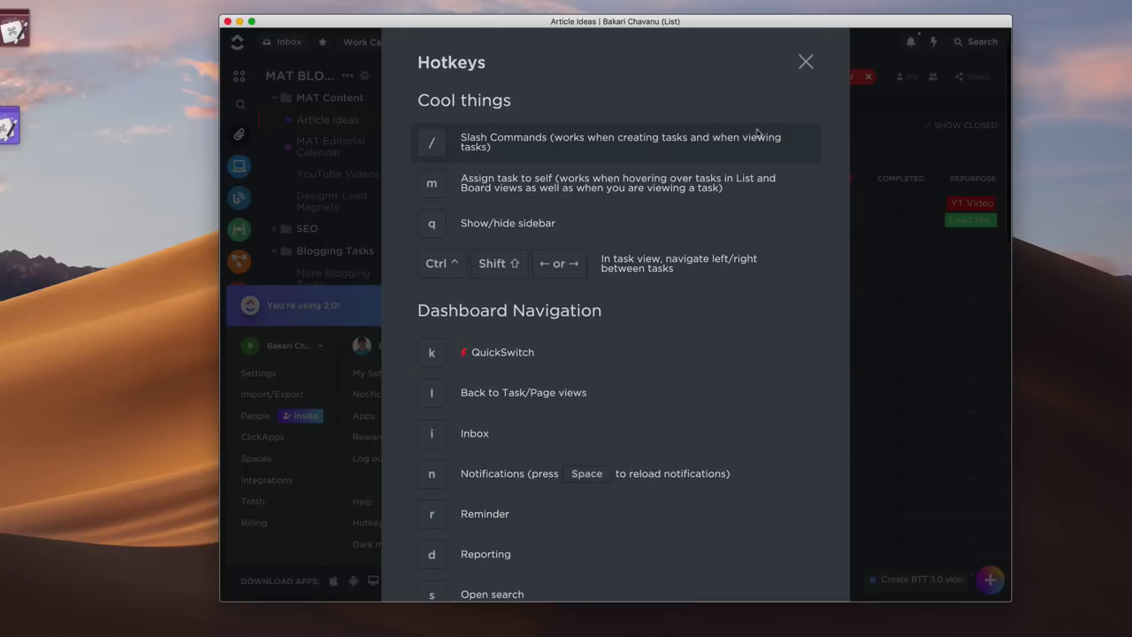
pyautogui.click(804, 62)
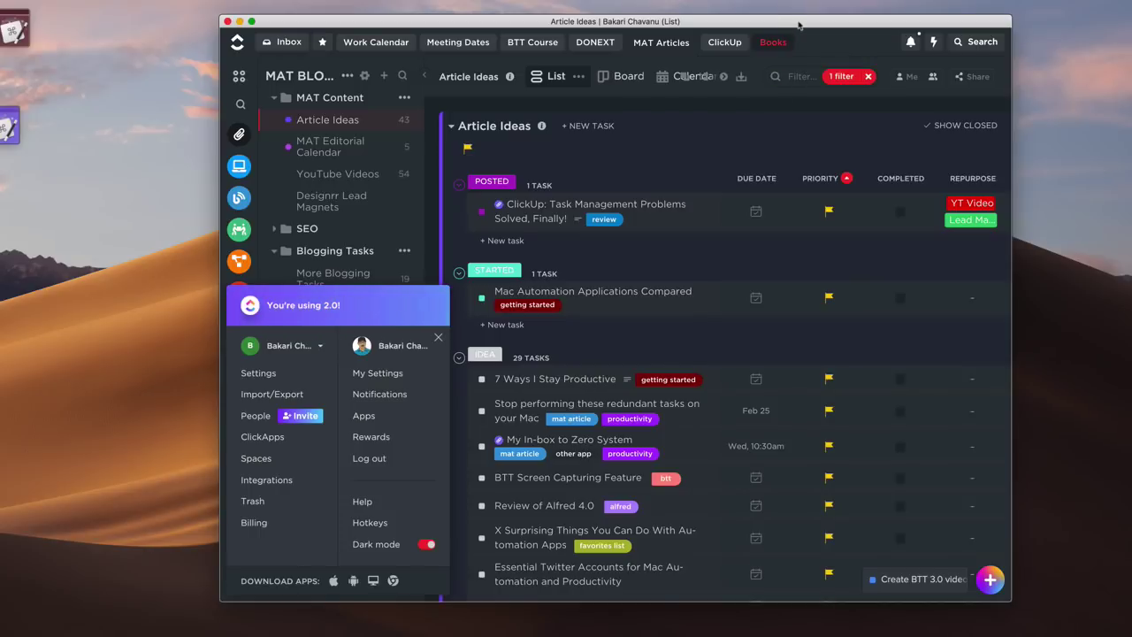